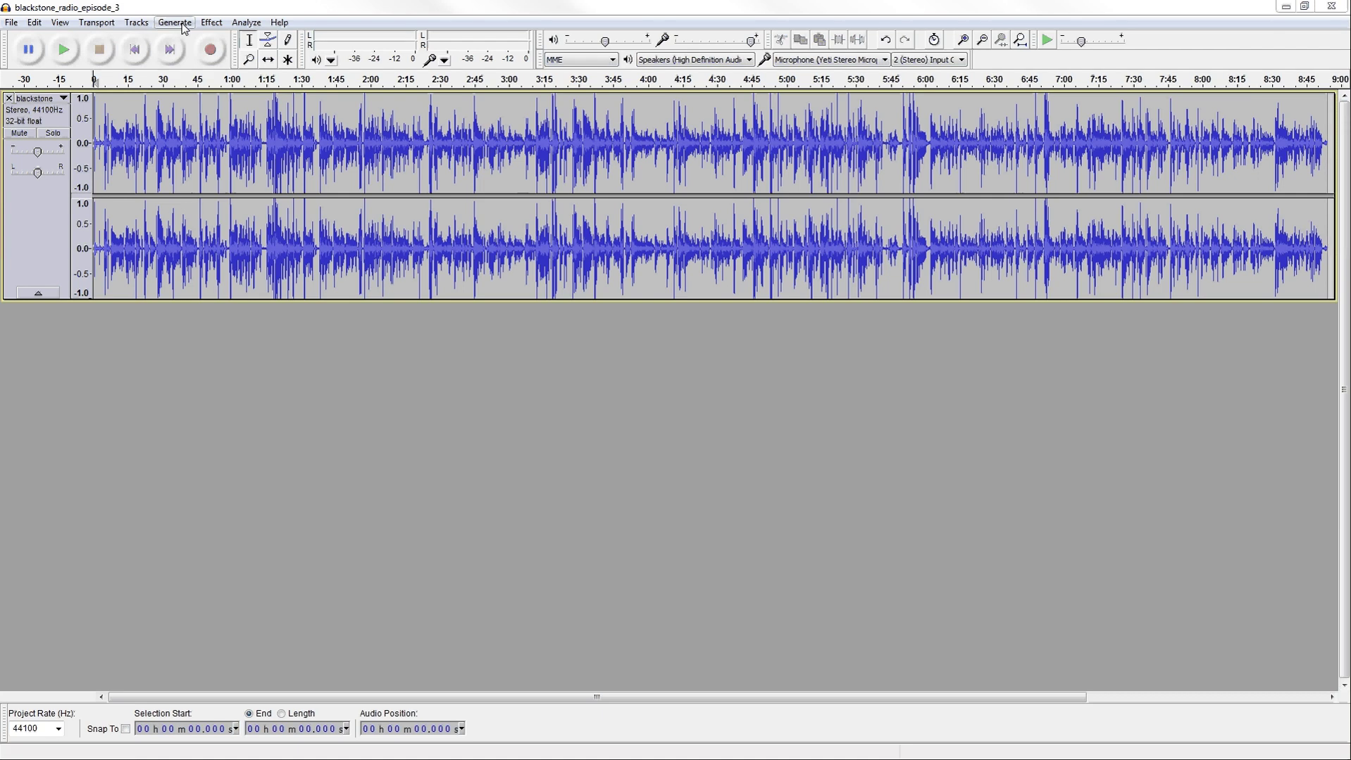
- Normalize the whole episode track to a maximum amplitude of -1.0 dB with DC offset removal
click(211, 23)
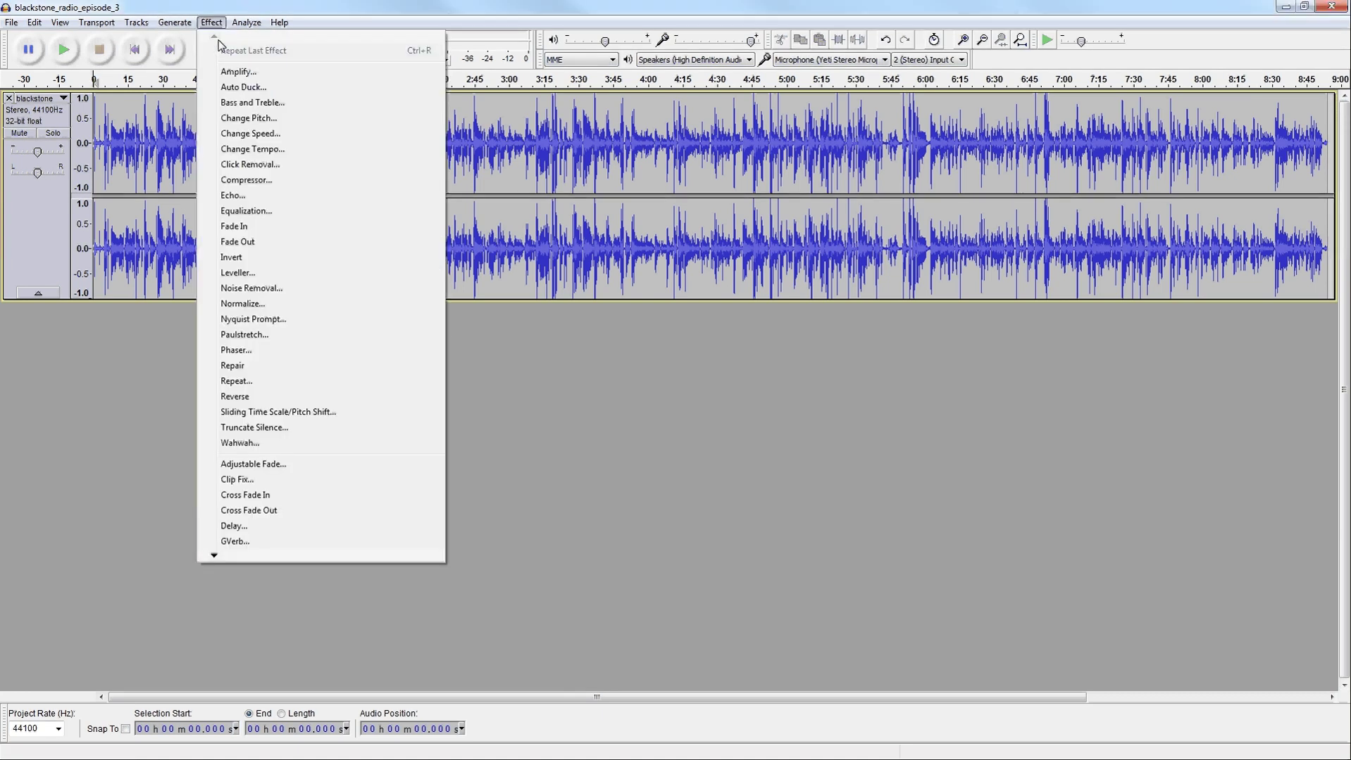
click(242, 304)
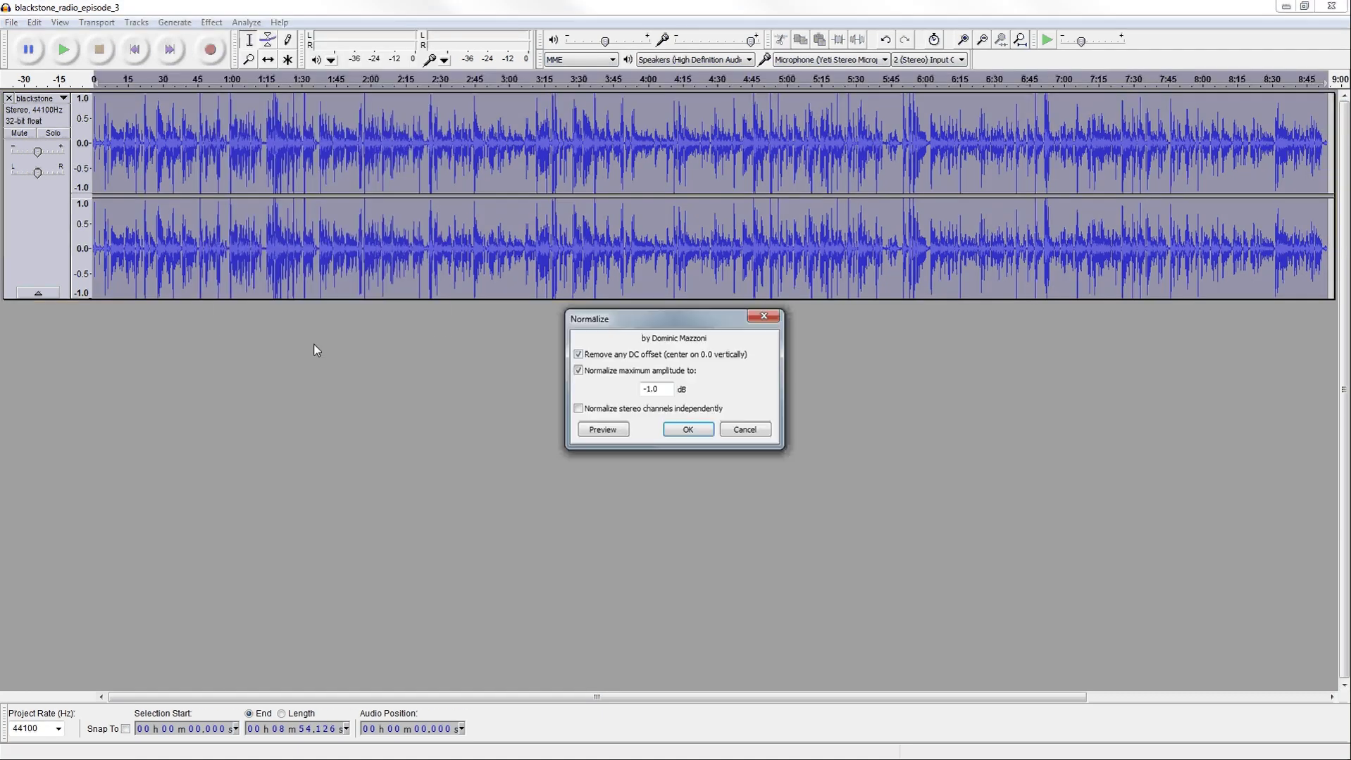
click(688, 430)
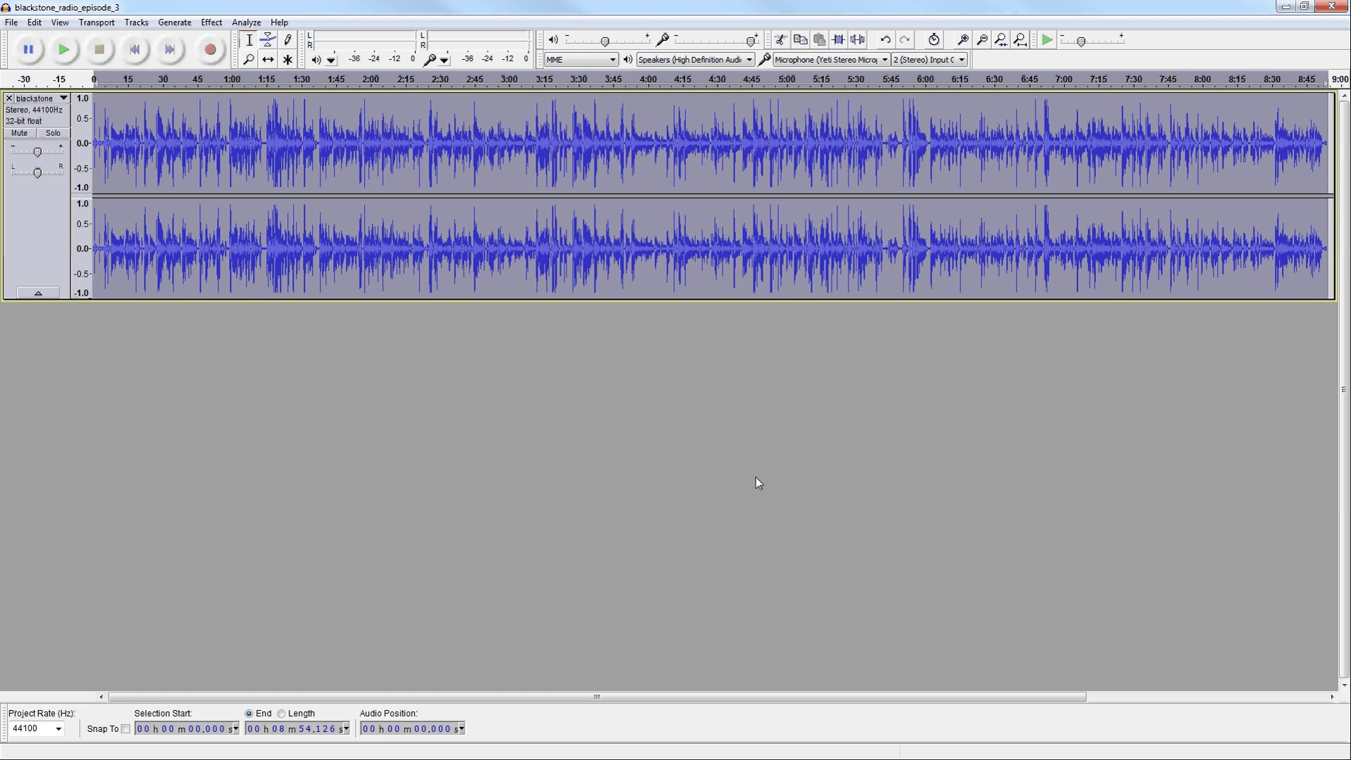
click(638, 348)
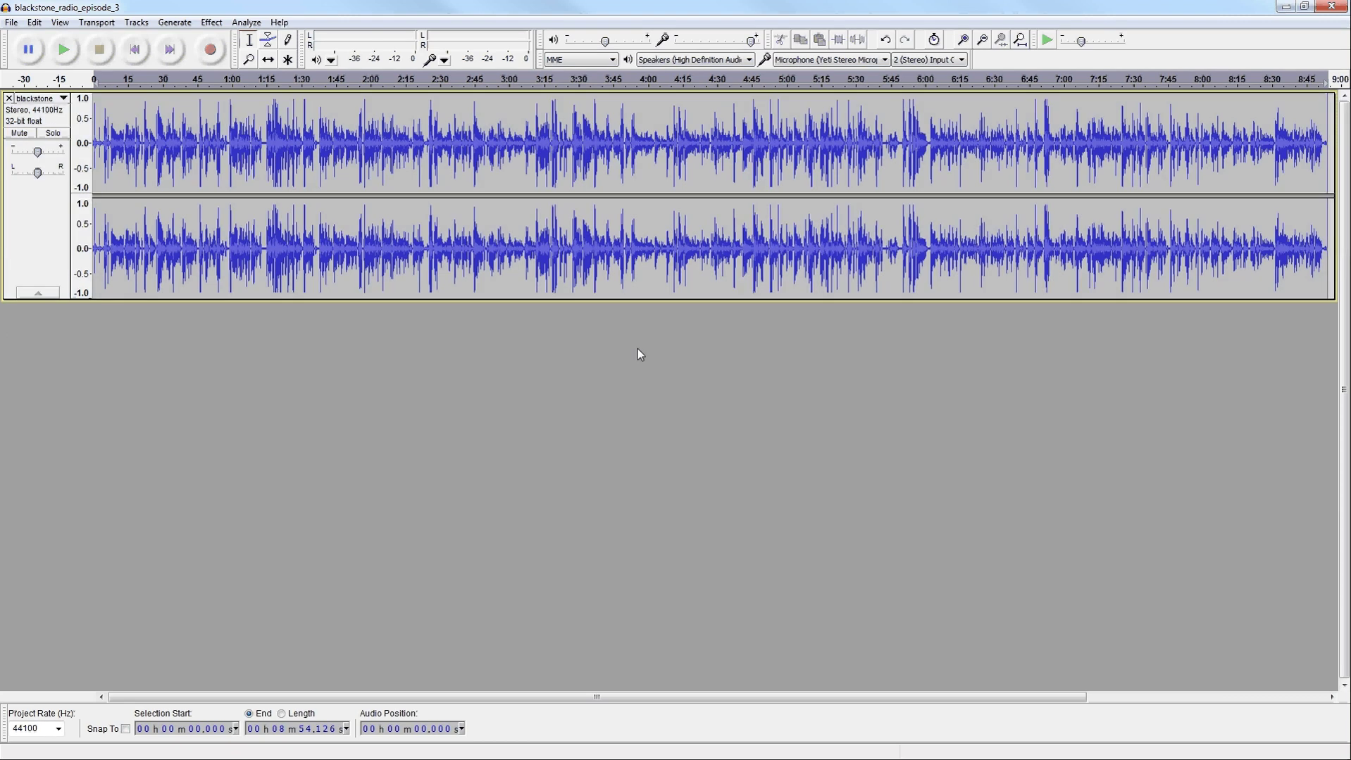
- Listen to the start of the episode track and delete its first 7.45 seconds or so
click(70, 51)
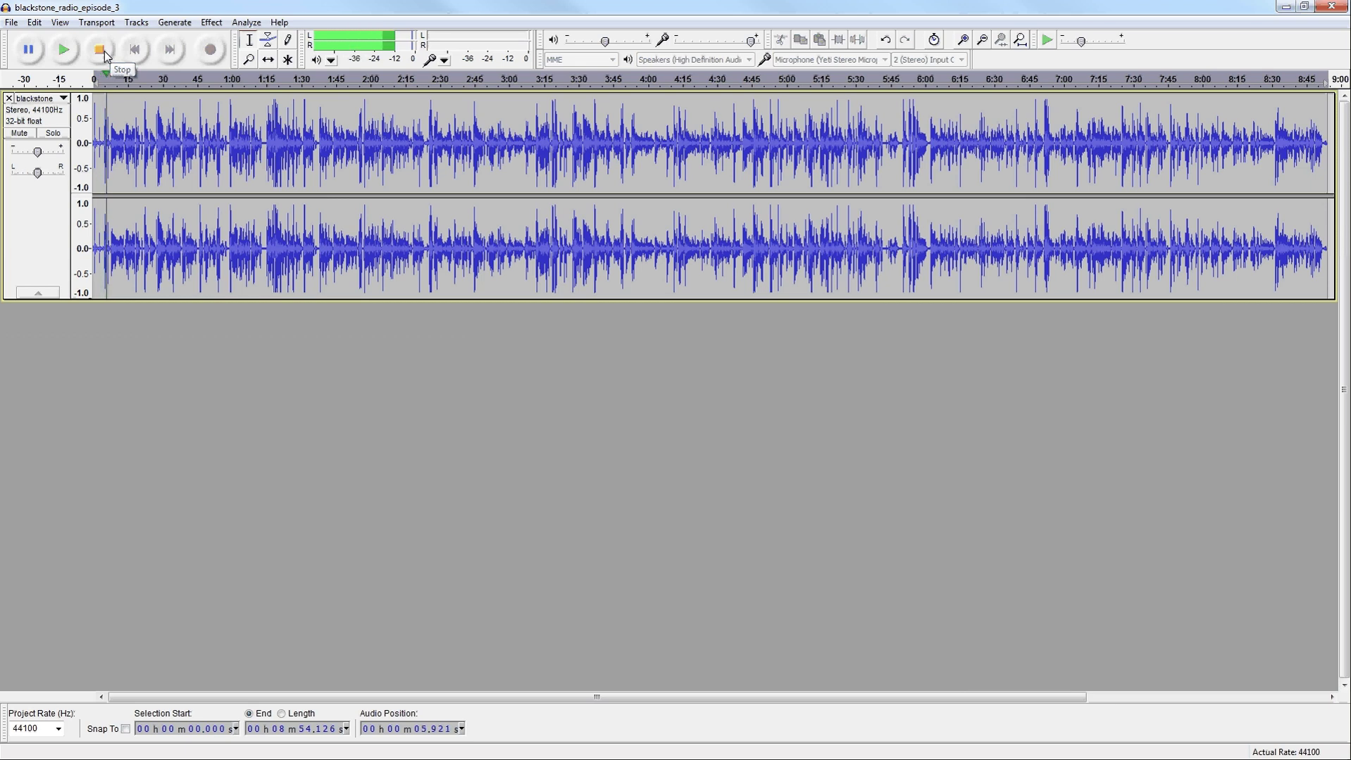
click(104, 50)
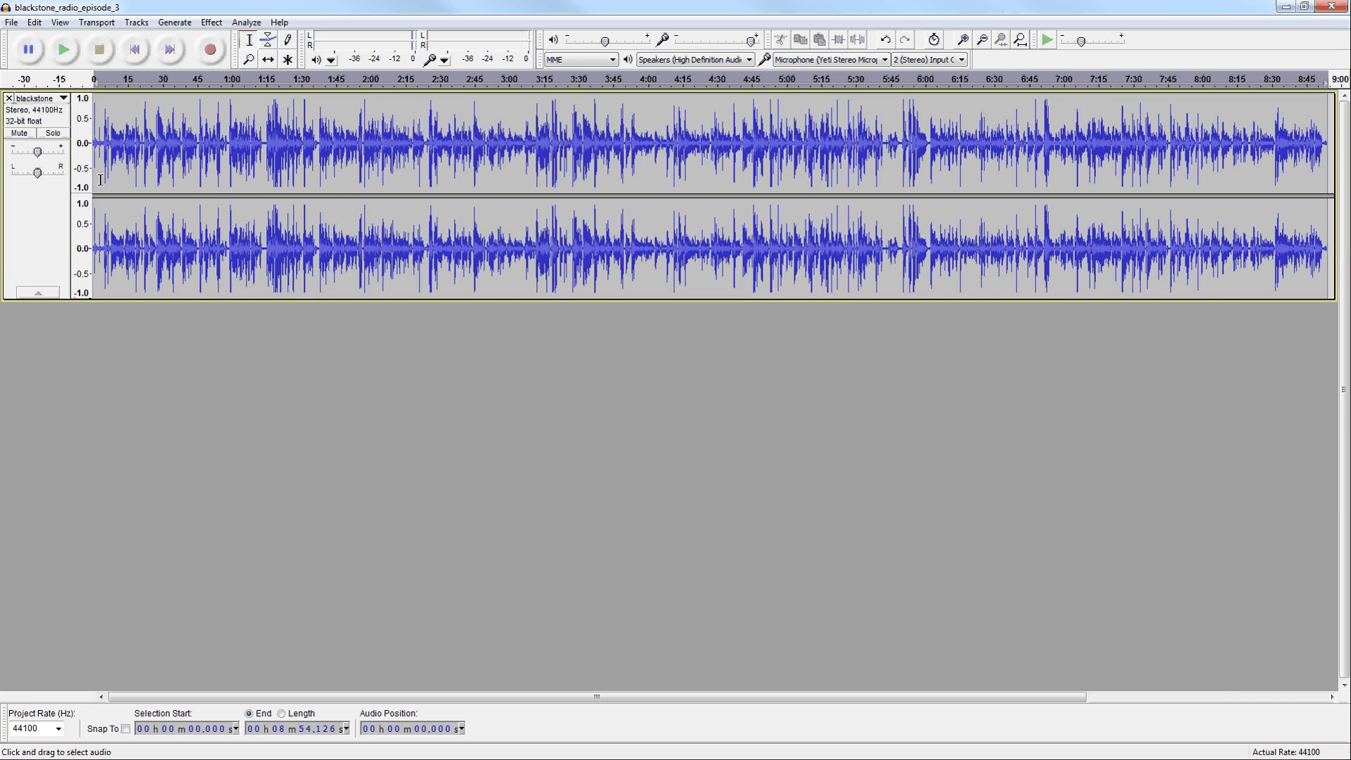
scroll(100, 179, up, 5)
scroll(171, 201, down, 2)
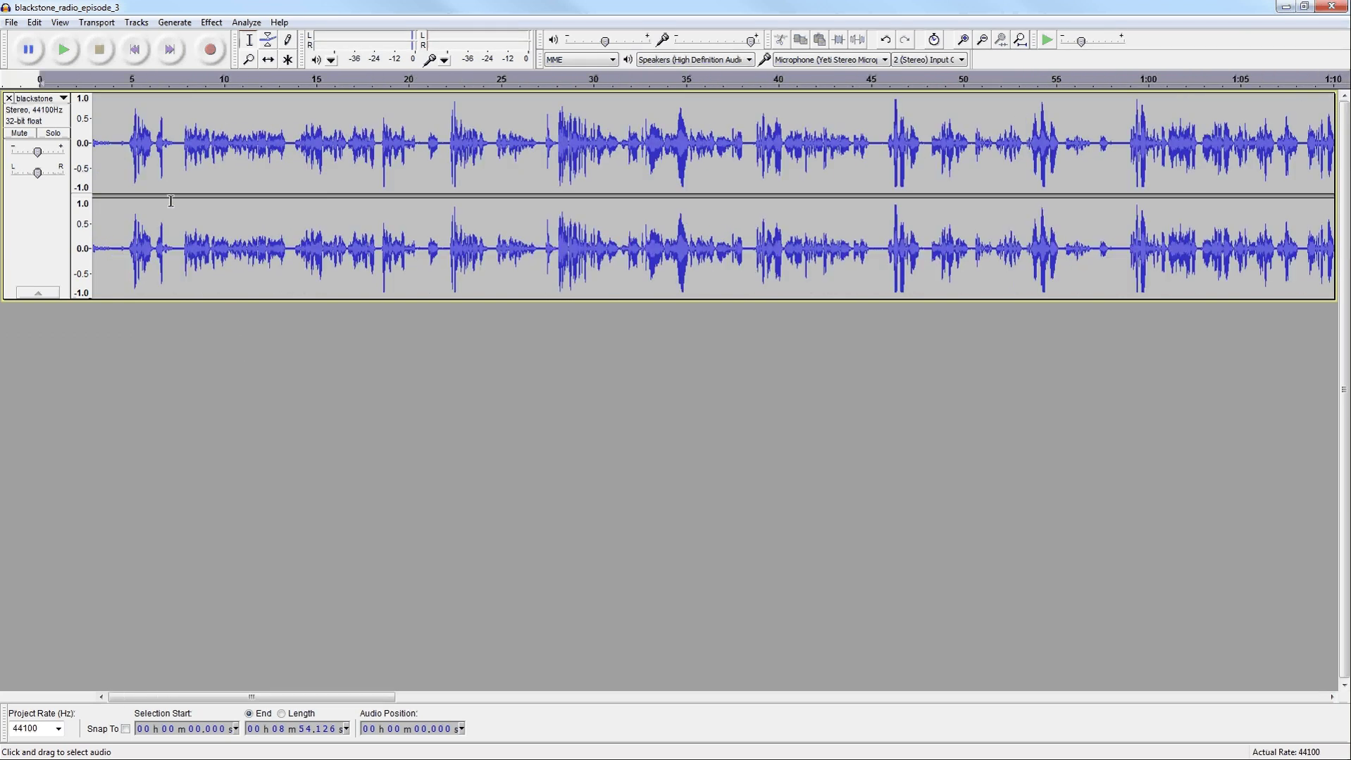
scroll(170, 202, down, 1)
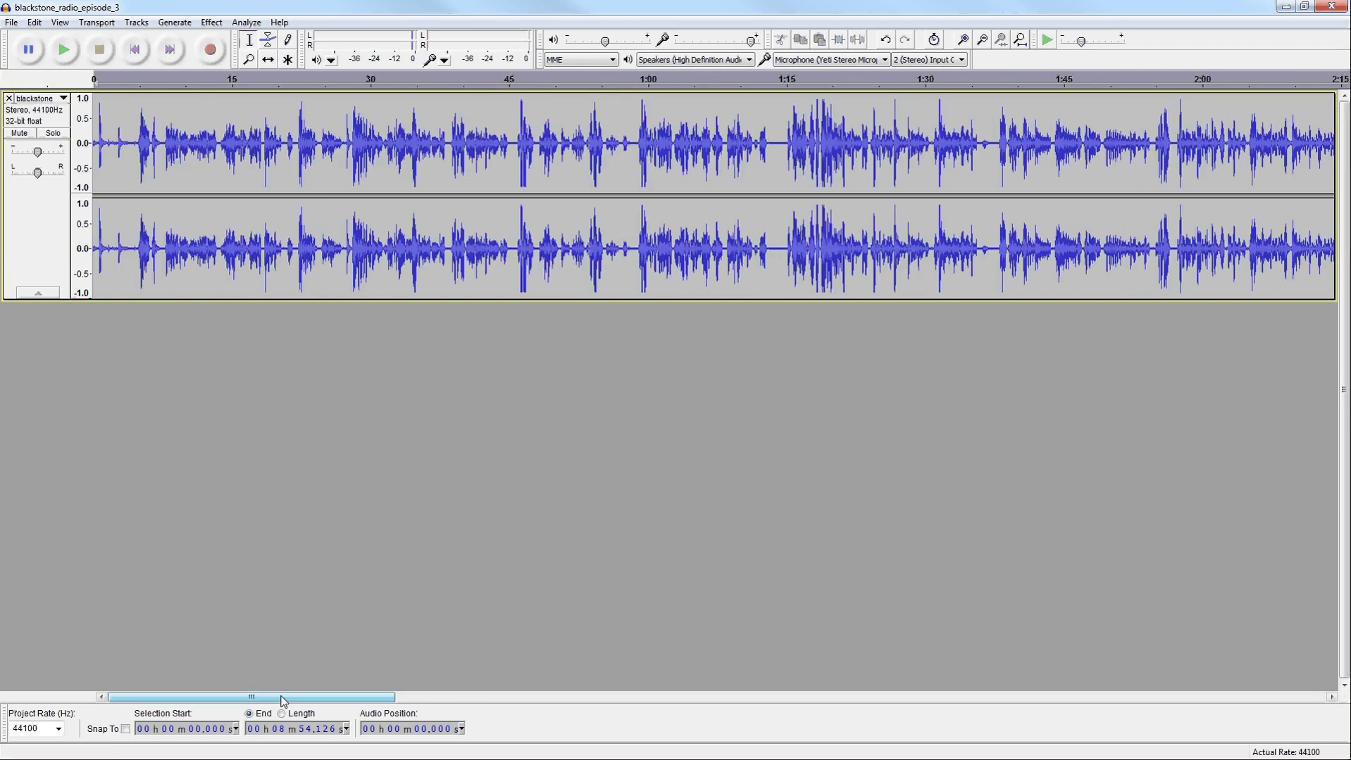
click(165, 173)
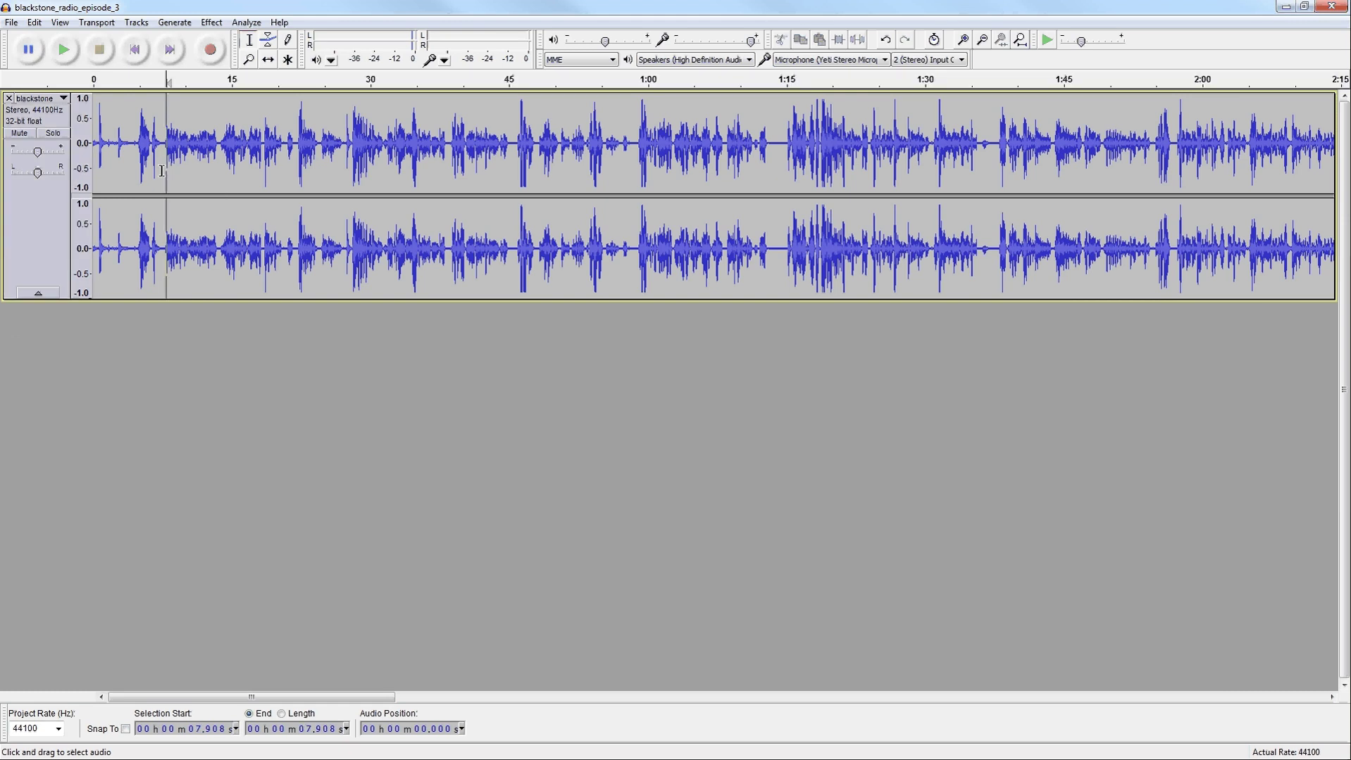
click(163, 171)
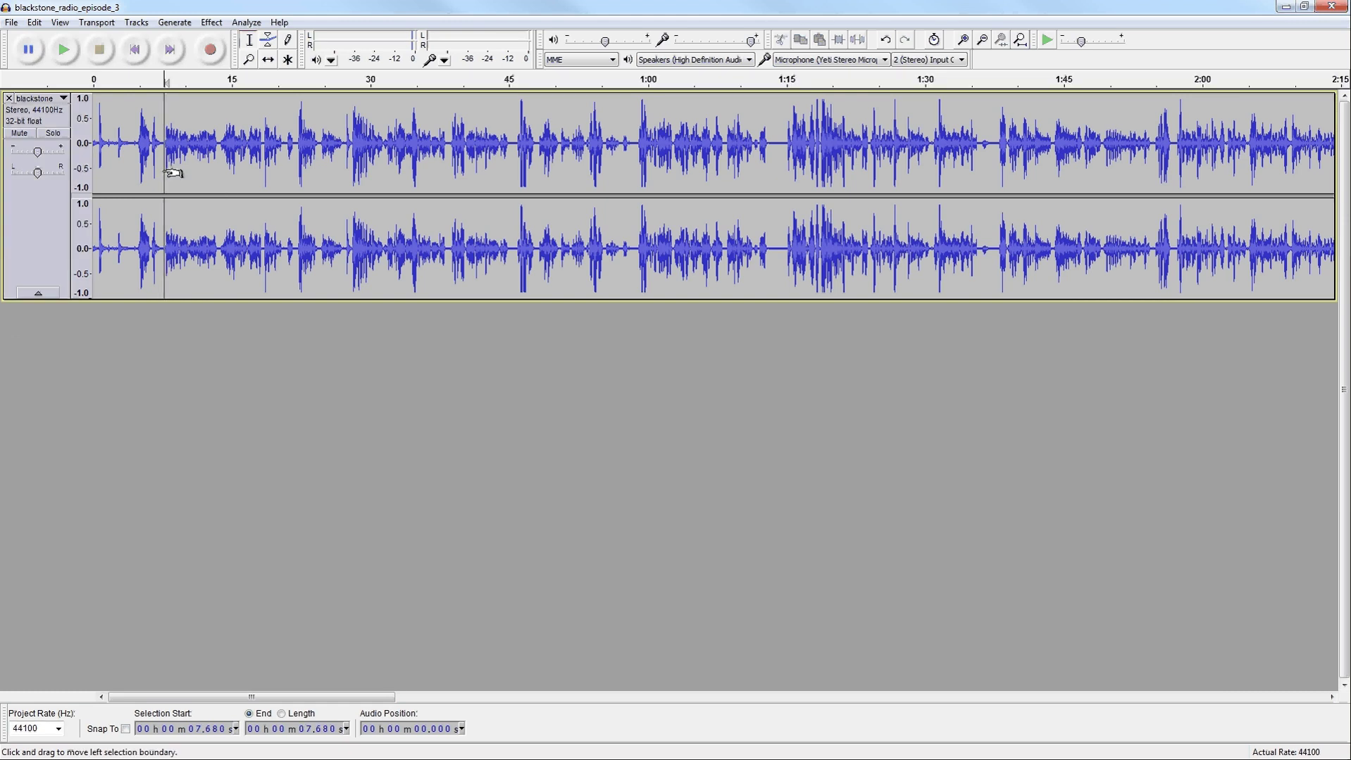
drag(169, 172, 80, 171)
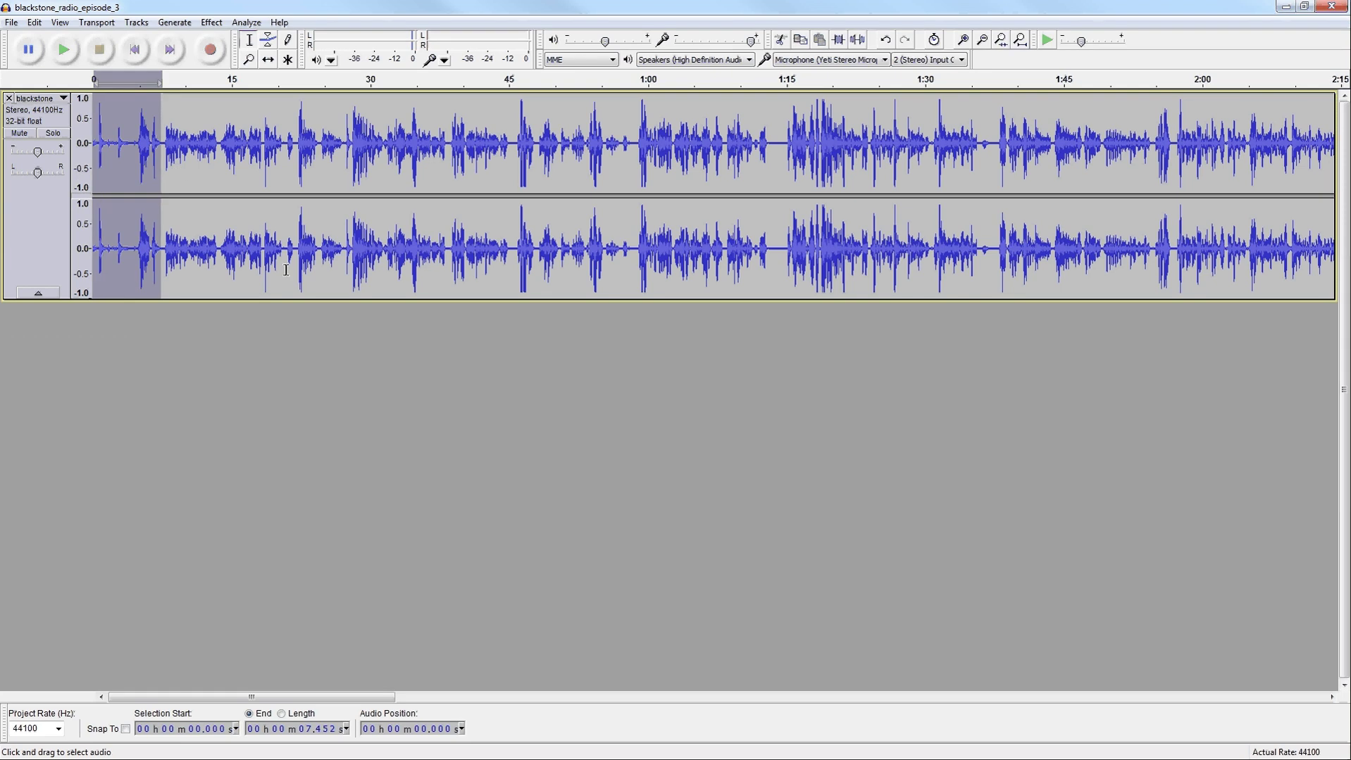
key(Delete)
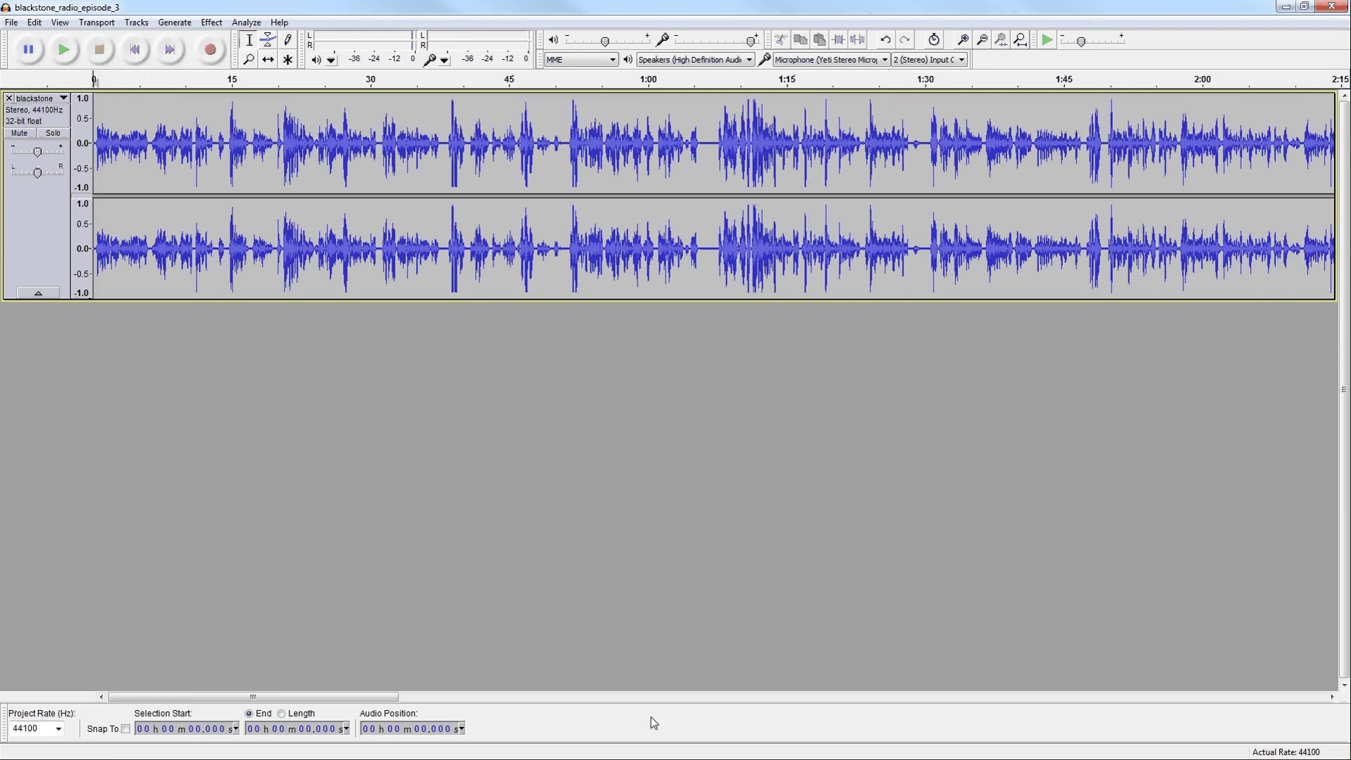
- Listen to the end of the episode track and delete everything after about 8 min 44.8 s
drag(403, 699, 1317, 733)
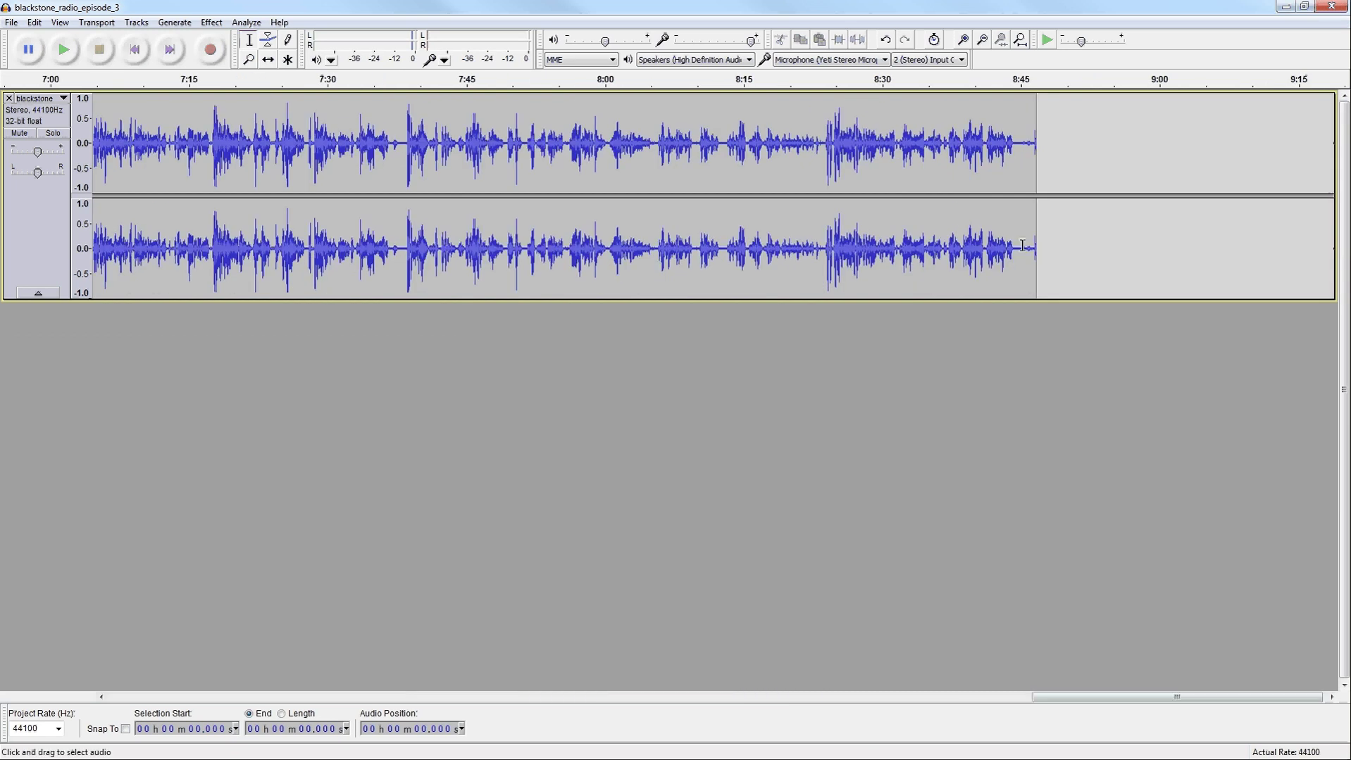
click(992, 240)
click(81, 58)
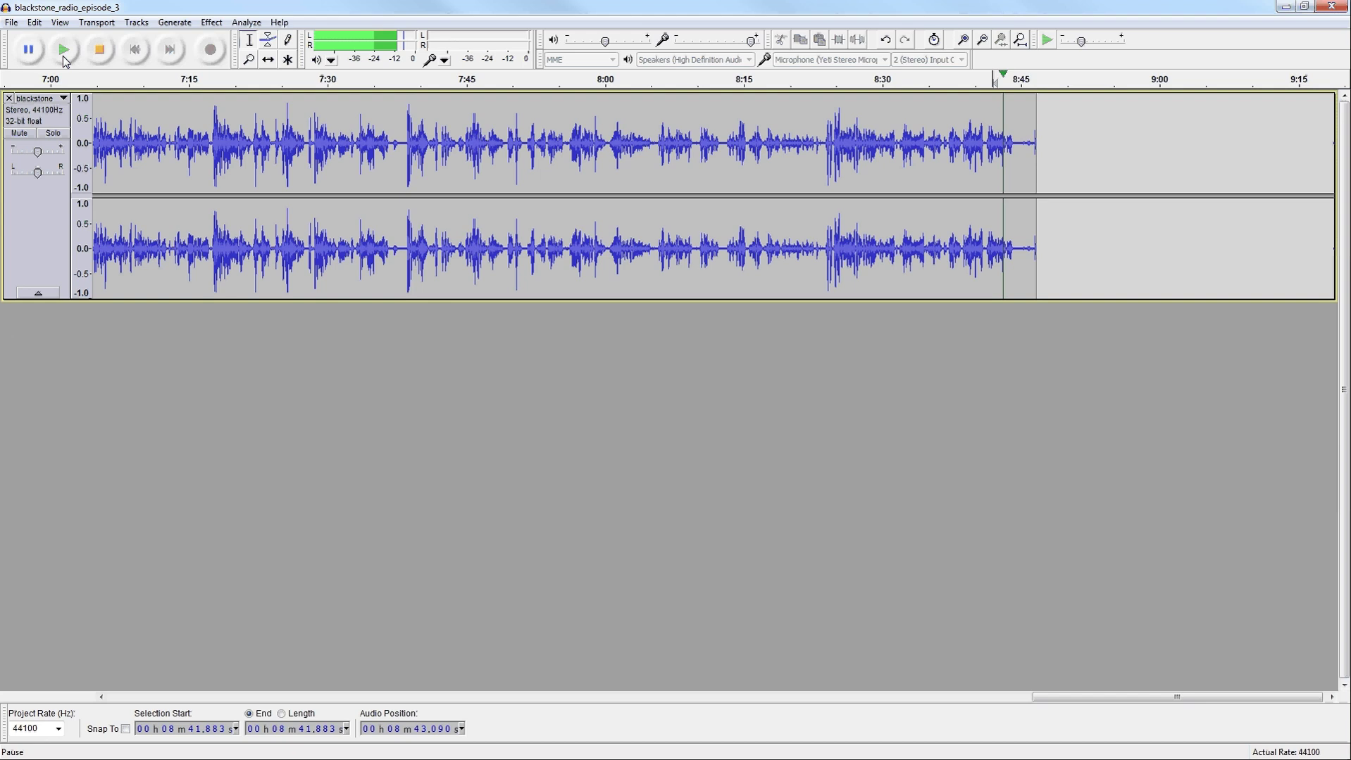
click(99, 53)
mouse_move(1023, 257)
mouse_down()
mouse_move(1044, 260)
mouse_move(1034, 265)
mouse_up()
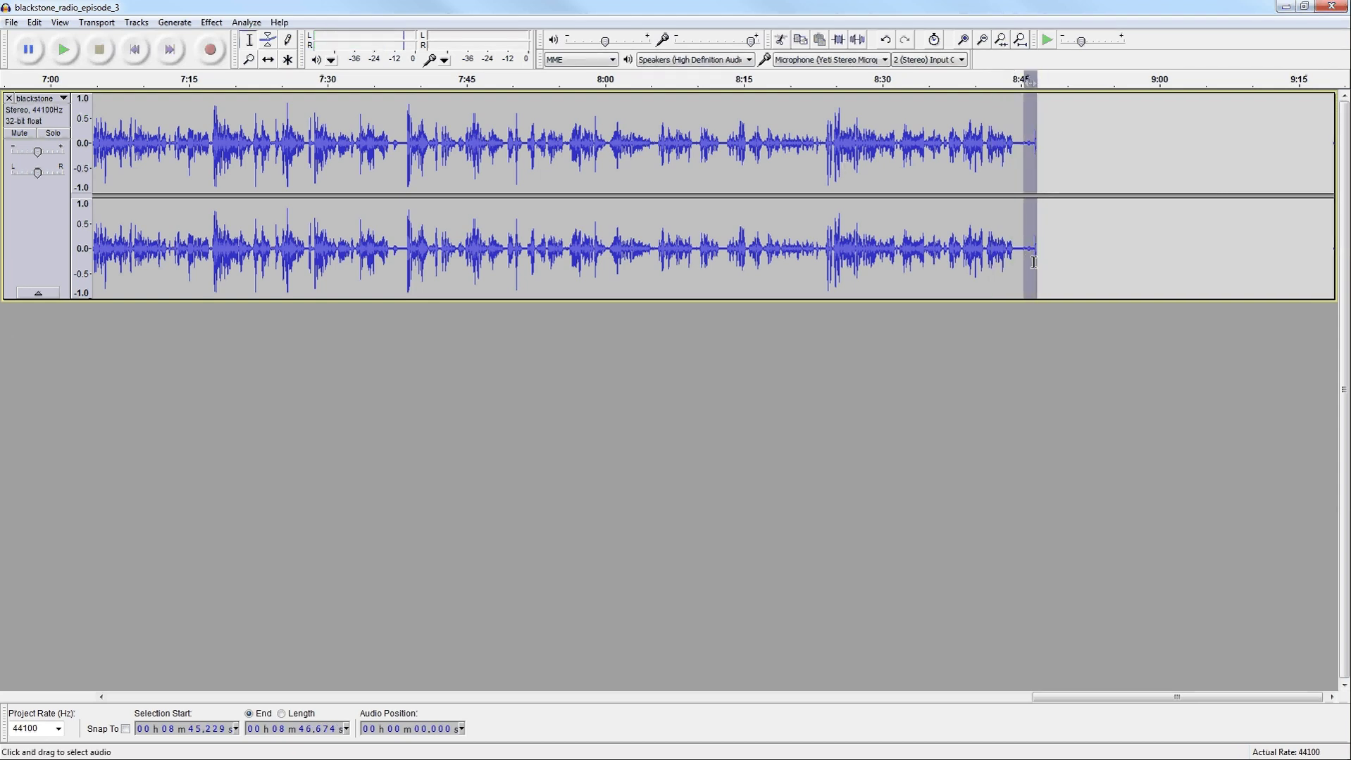
key(Delete)
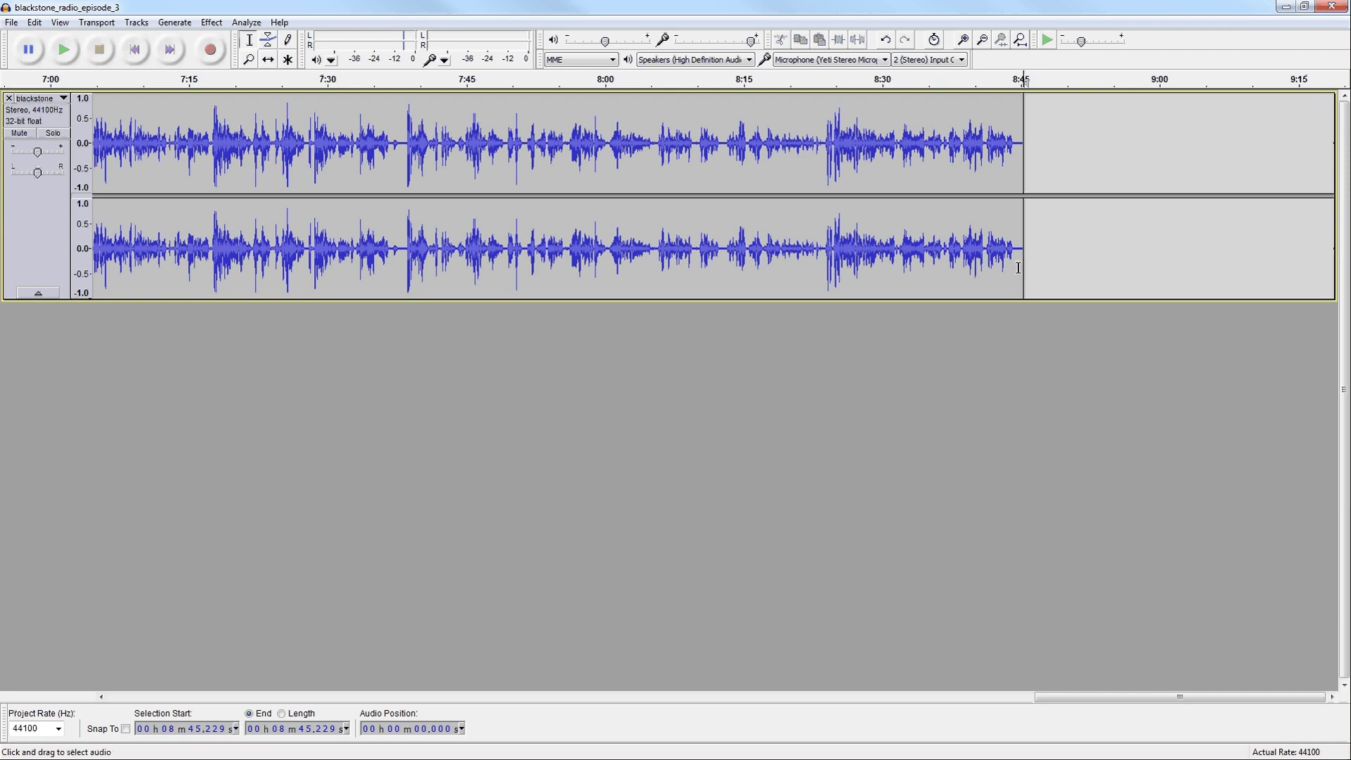
drag(1019, 267, 1039, 275)
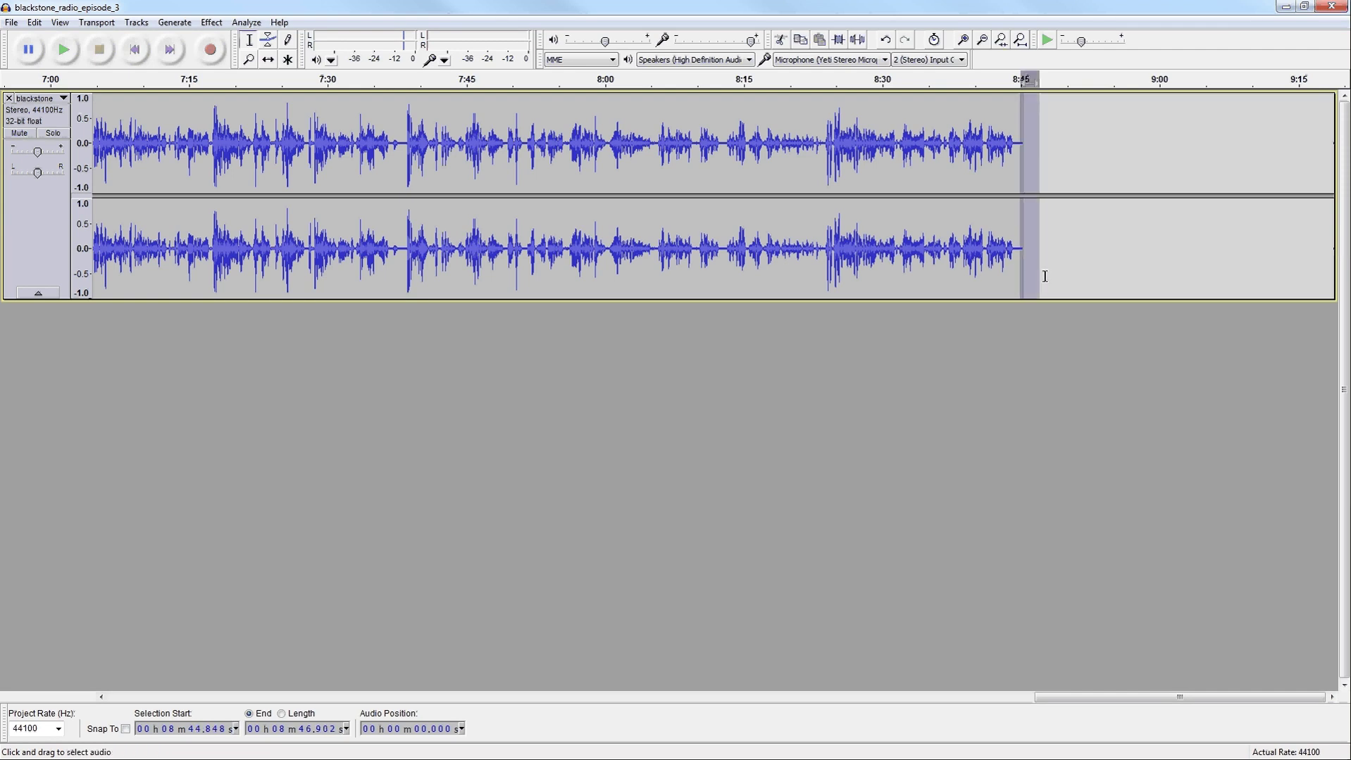
key(Delete)
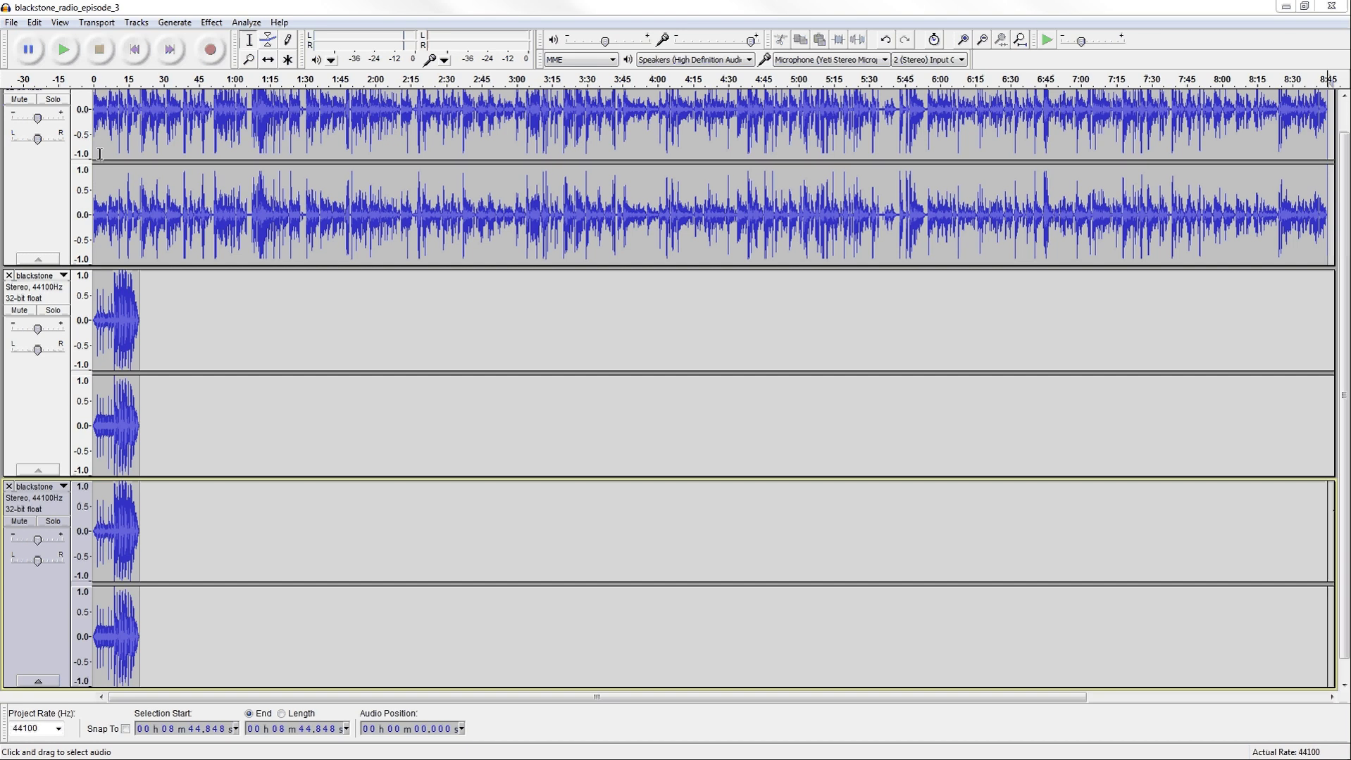
- Time-shift the episode audio on the first track so that it starts at about 16 seconds
drag(102, 154, 118, 155)
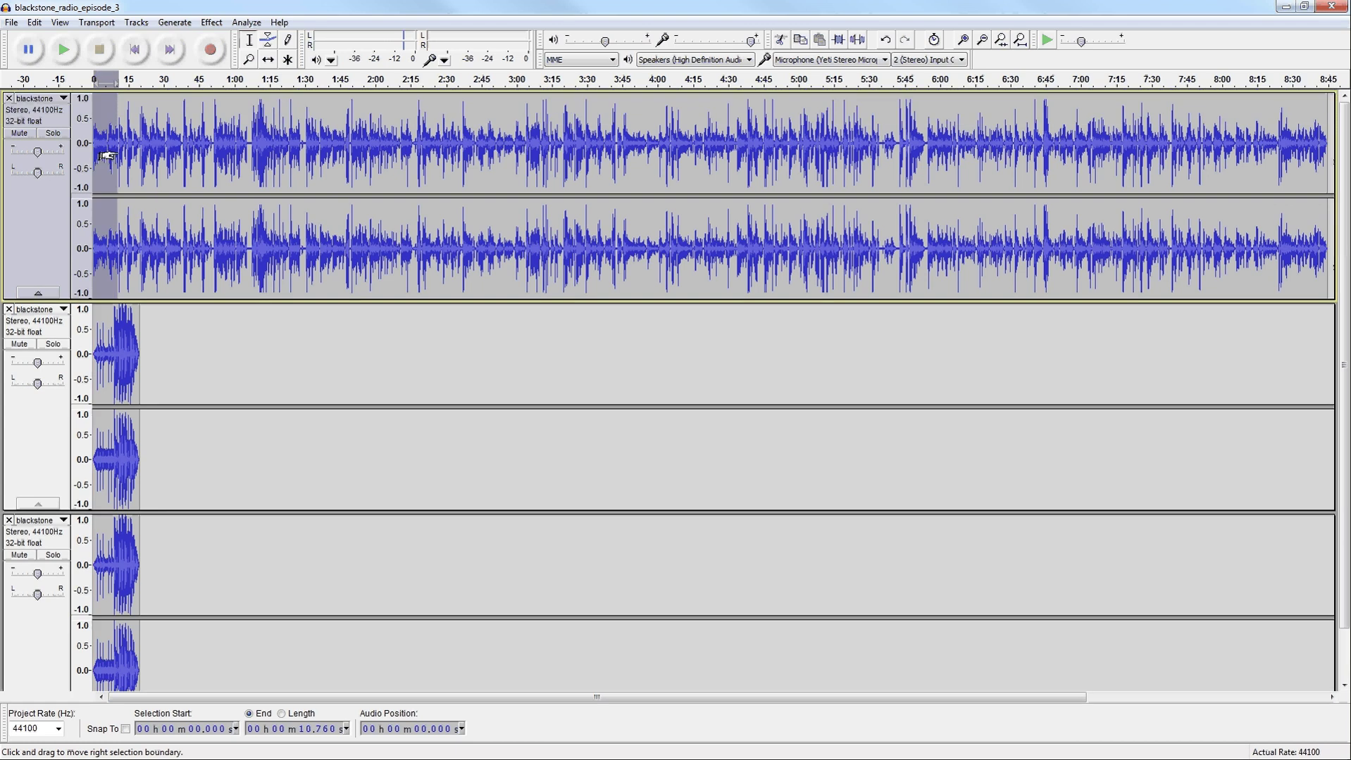
click(178, 181)
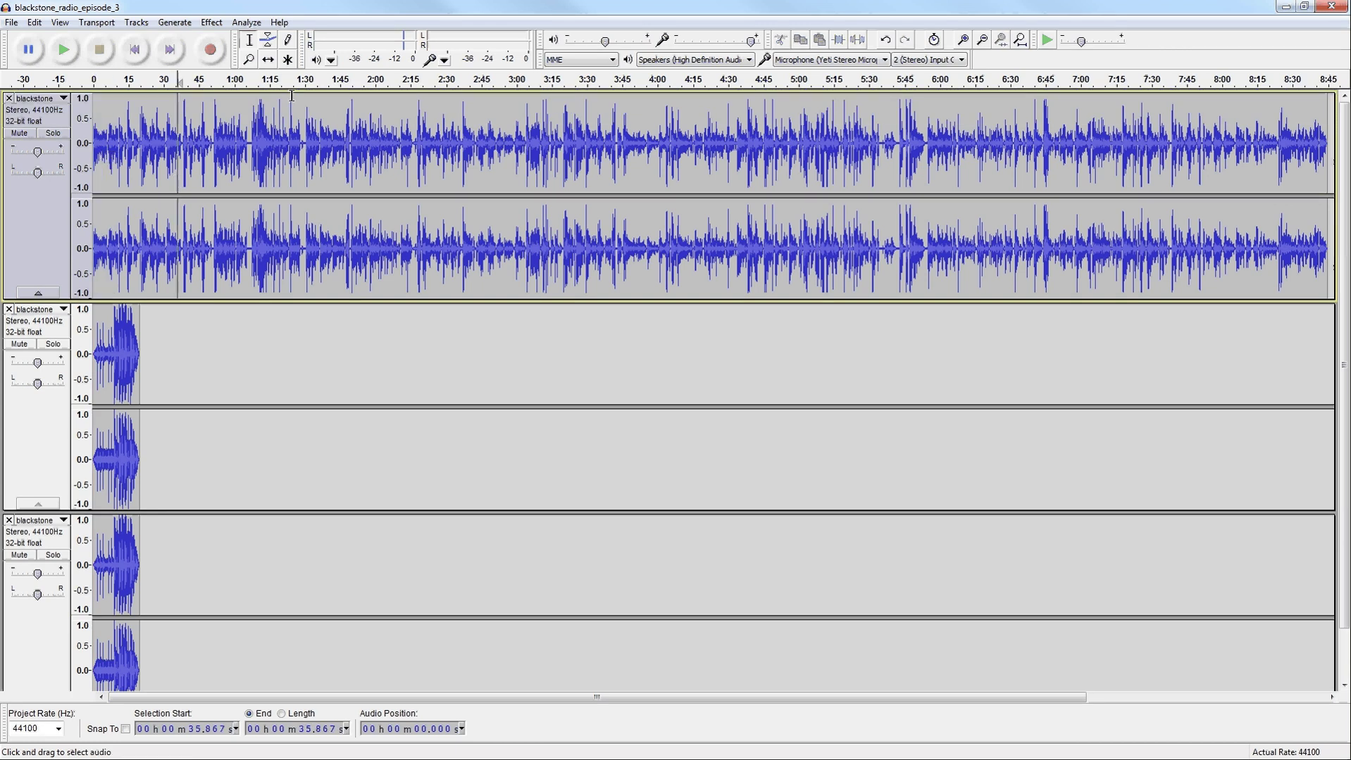
click(270, 66)
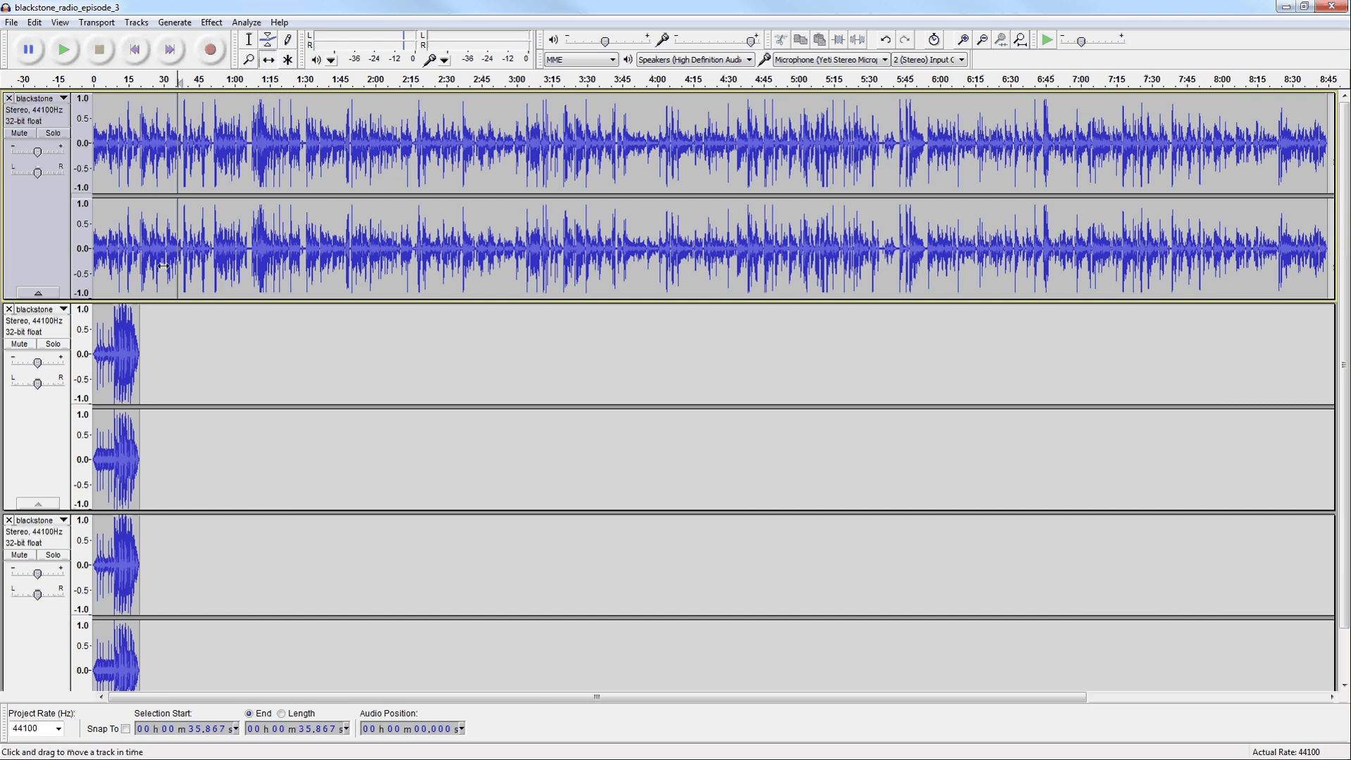
drag(143, 229, 182, 236)
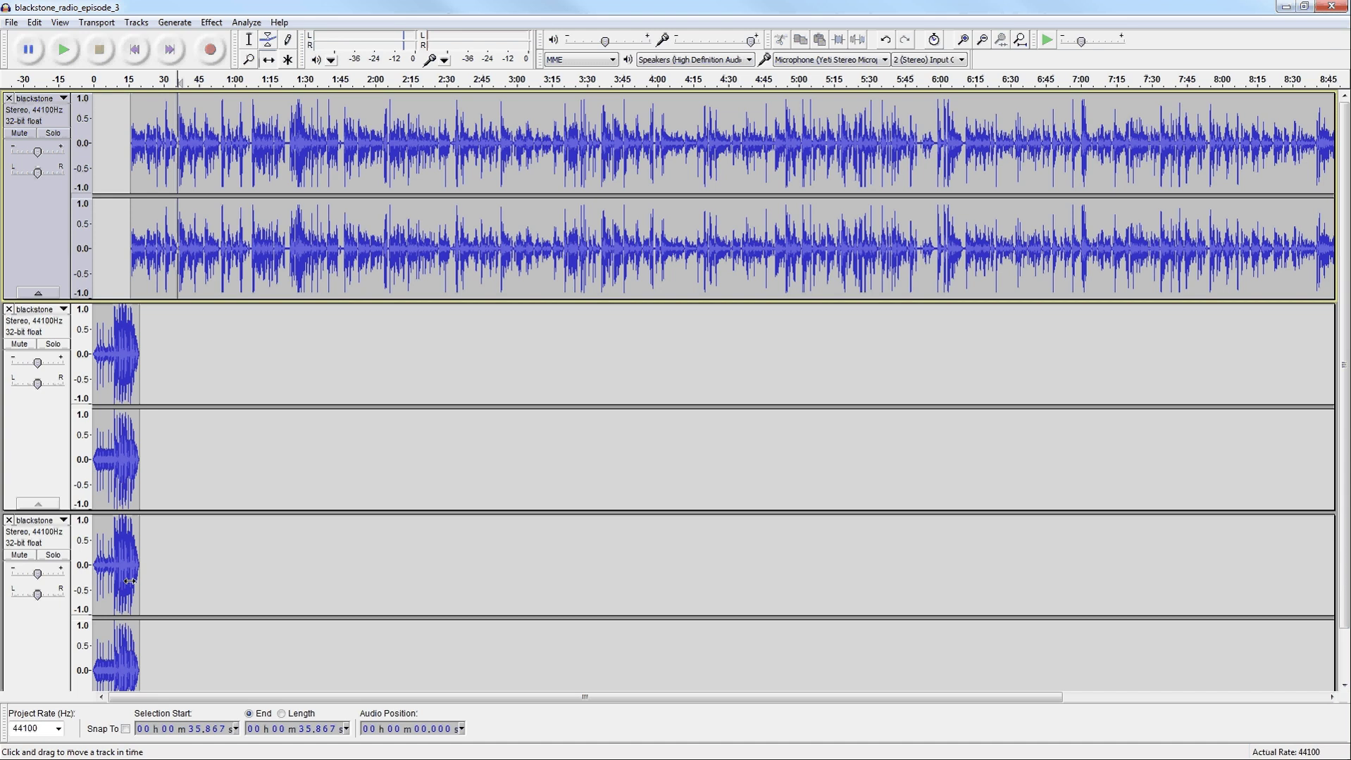
- Time-shift the short clip on the third track to start at about 8 min 58 s, slightly overlapping the episode's end
drag(129, 582, 1337, 643)
scroll(1087, 683, down, 1)
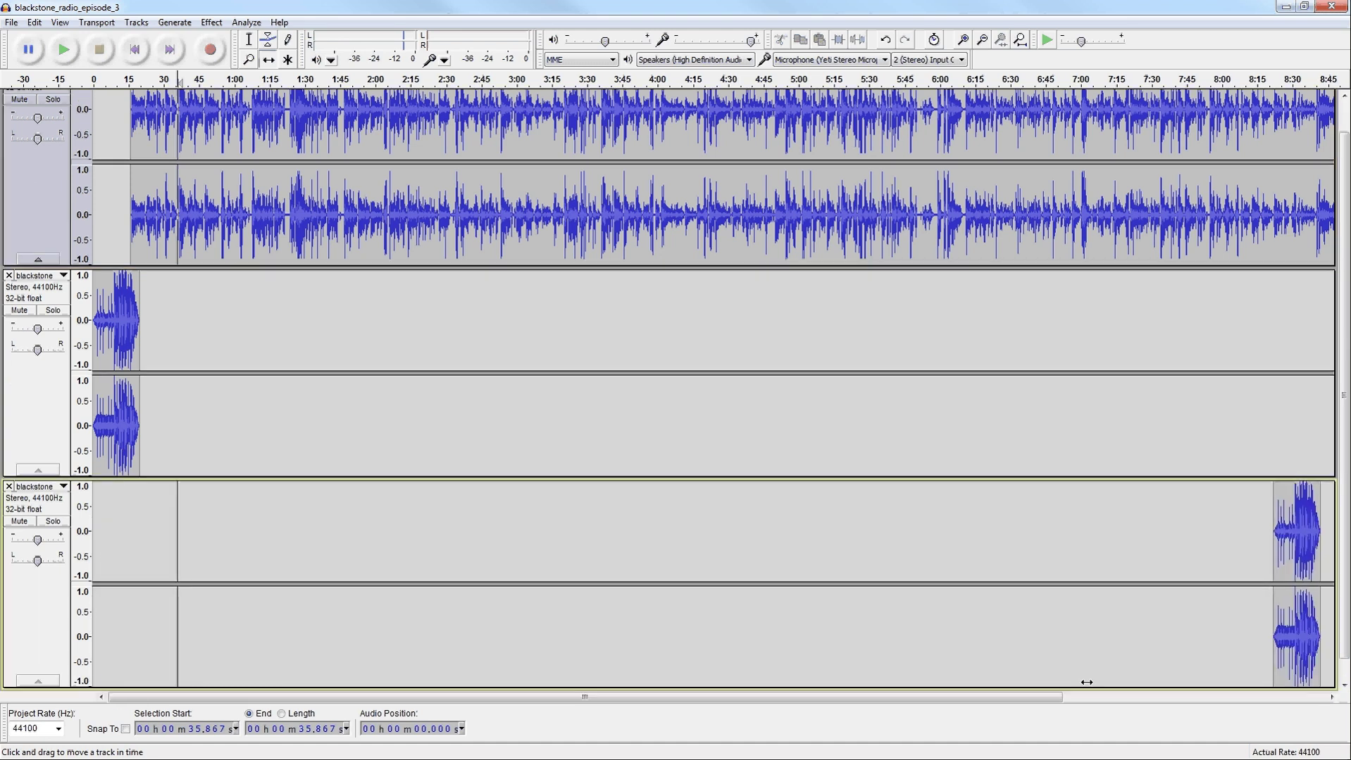
drag(1062, 697, 1221, 699)
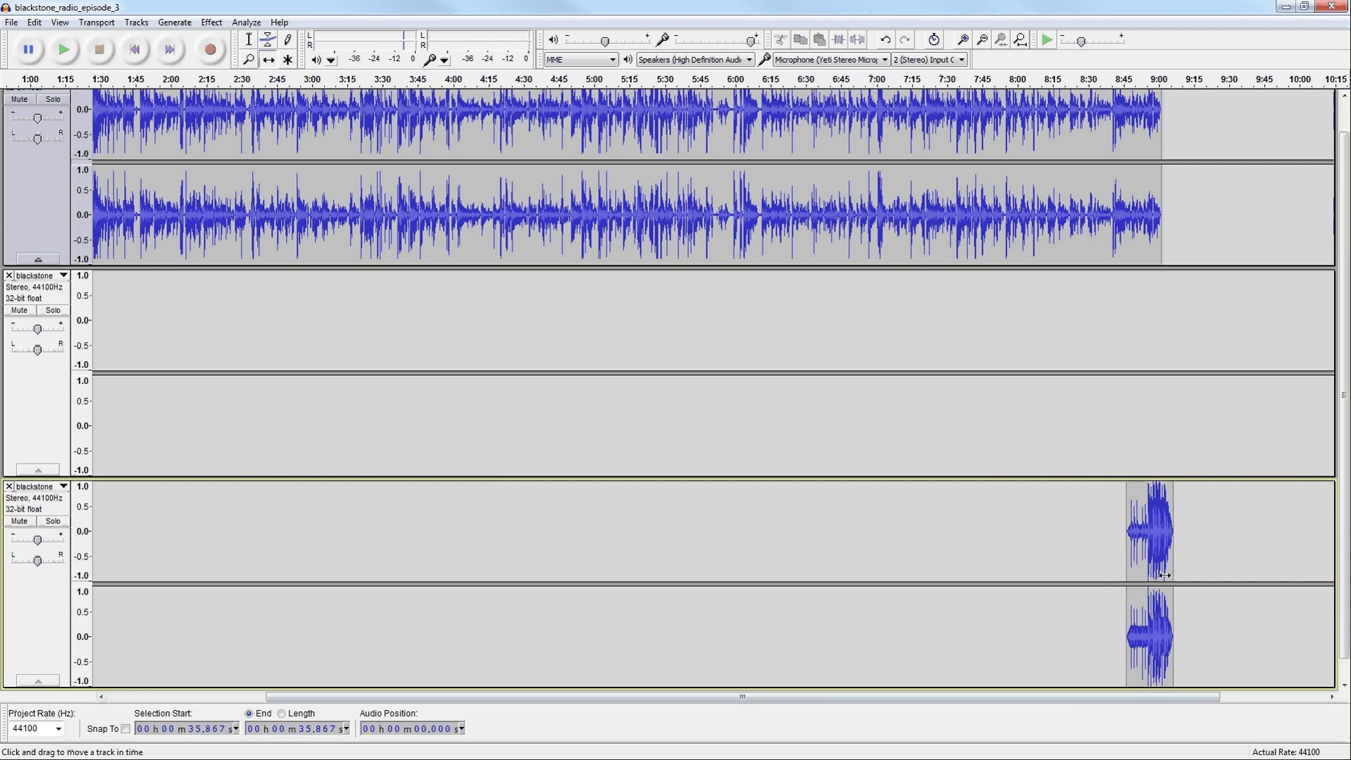
mouse_move(1164, 576)
mouse_down()
mouse_move(1200, 556)
mouse_move(1184, 558)
mouse_up()
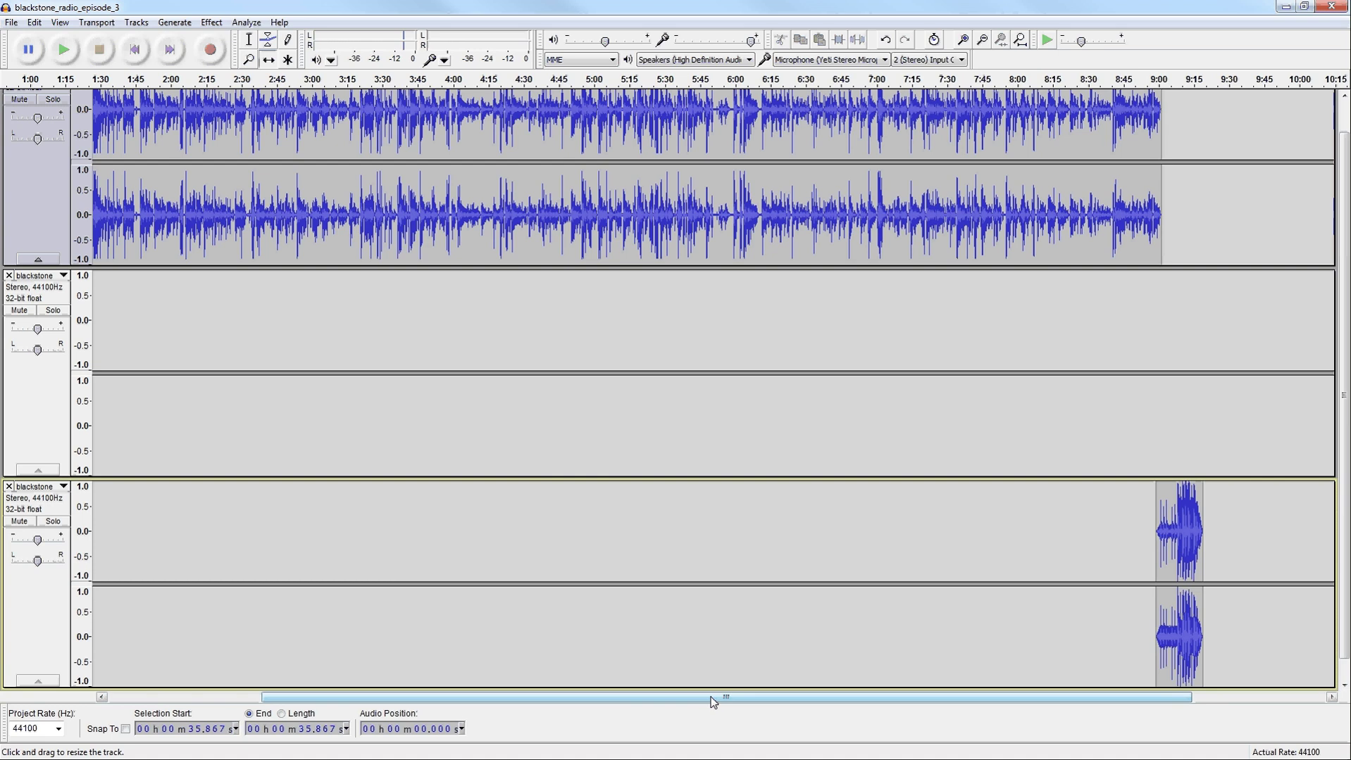
drag(1176, 534, 1173, 533)
- Select the entire short clip on the second track, from 0 to 19.775 s, and apply a Fade Out
drag(1089, 697, 1043, 697)
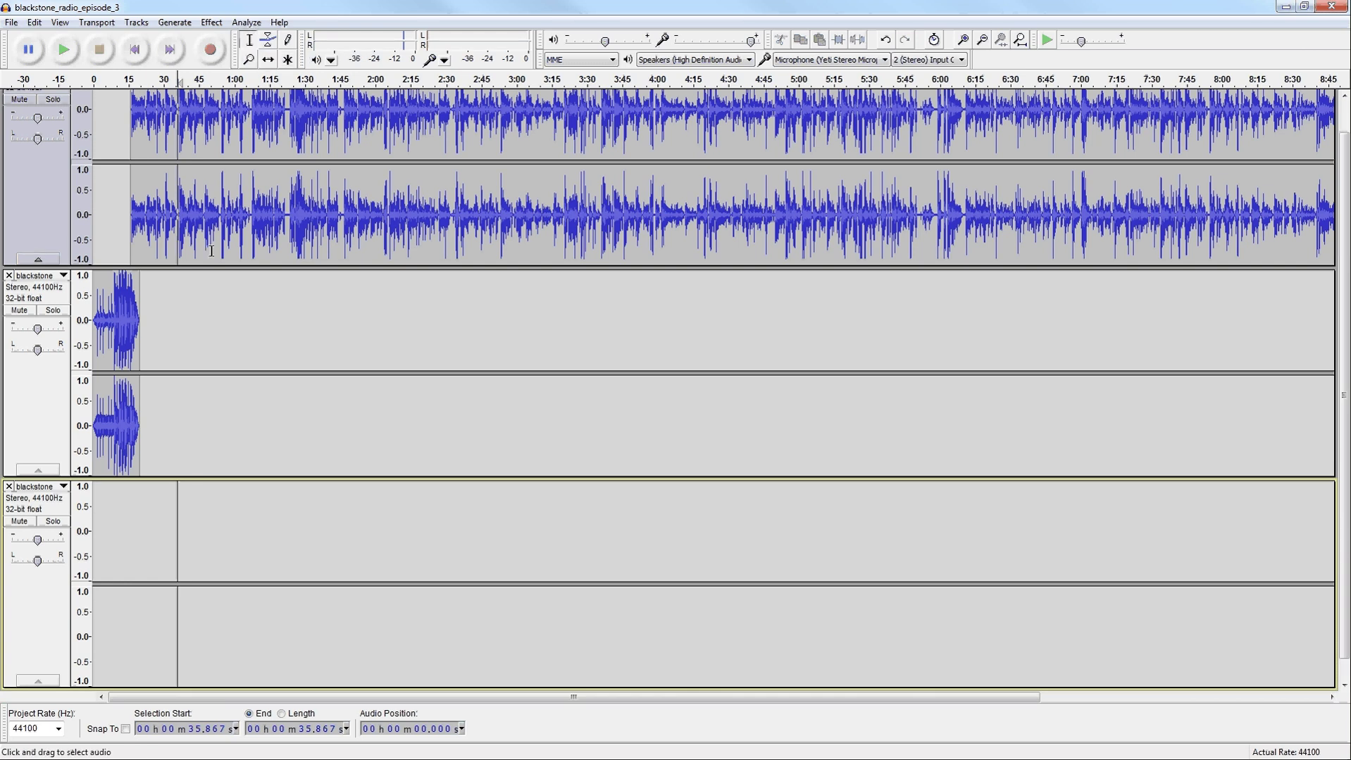
click(142, 344)
drag(142, 343, 94, 344)
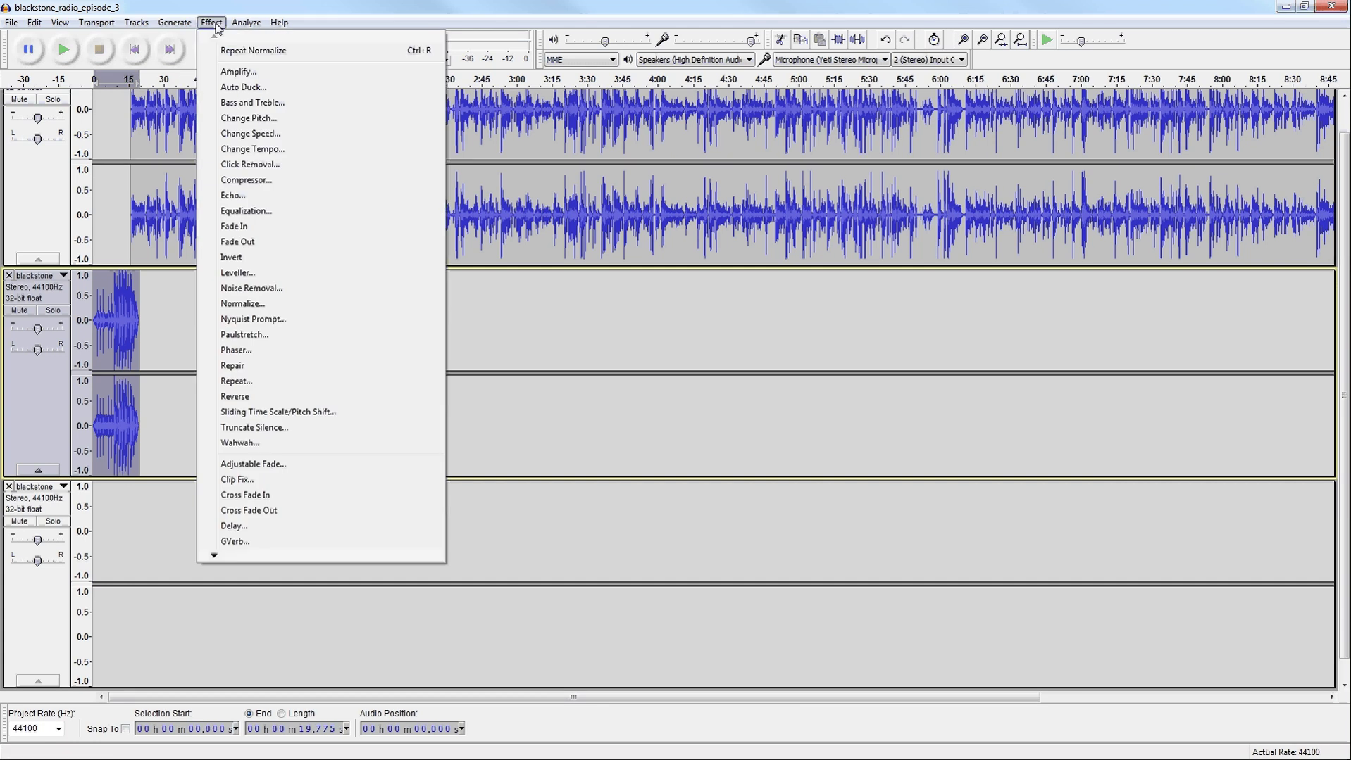
mouse_move(238, 28)
click(164, 313)
drag(145, 322, 93, 323)
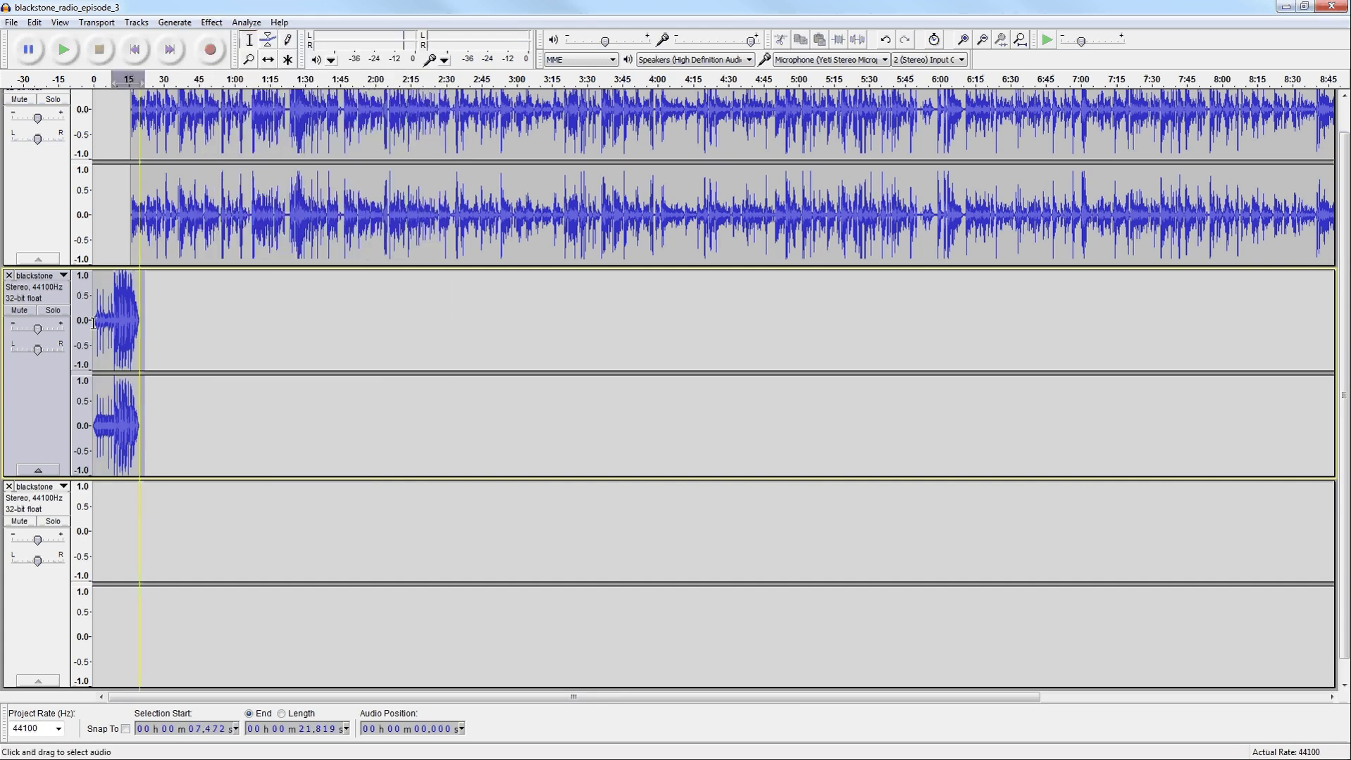
click(165, 319)
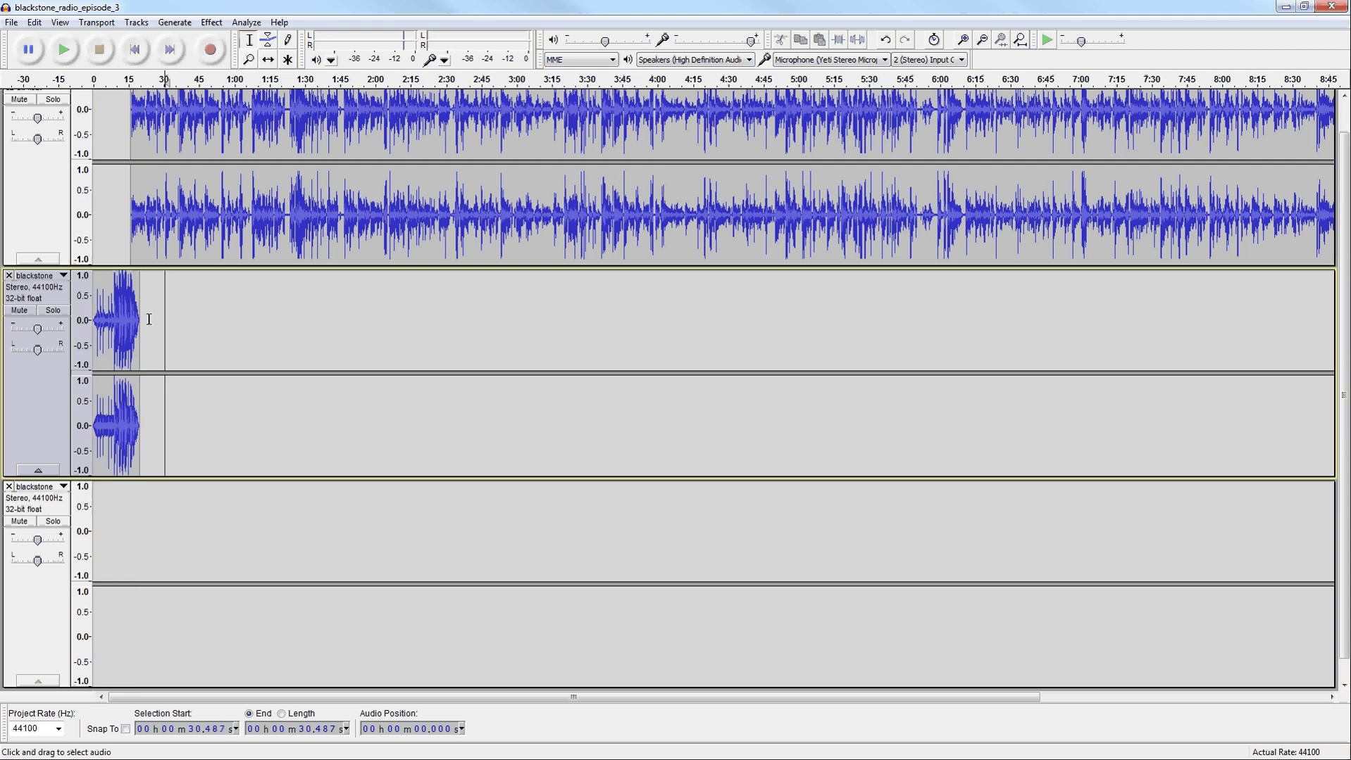
drag(140, 322, 90, 325)
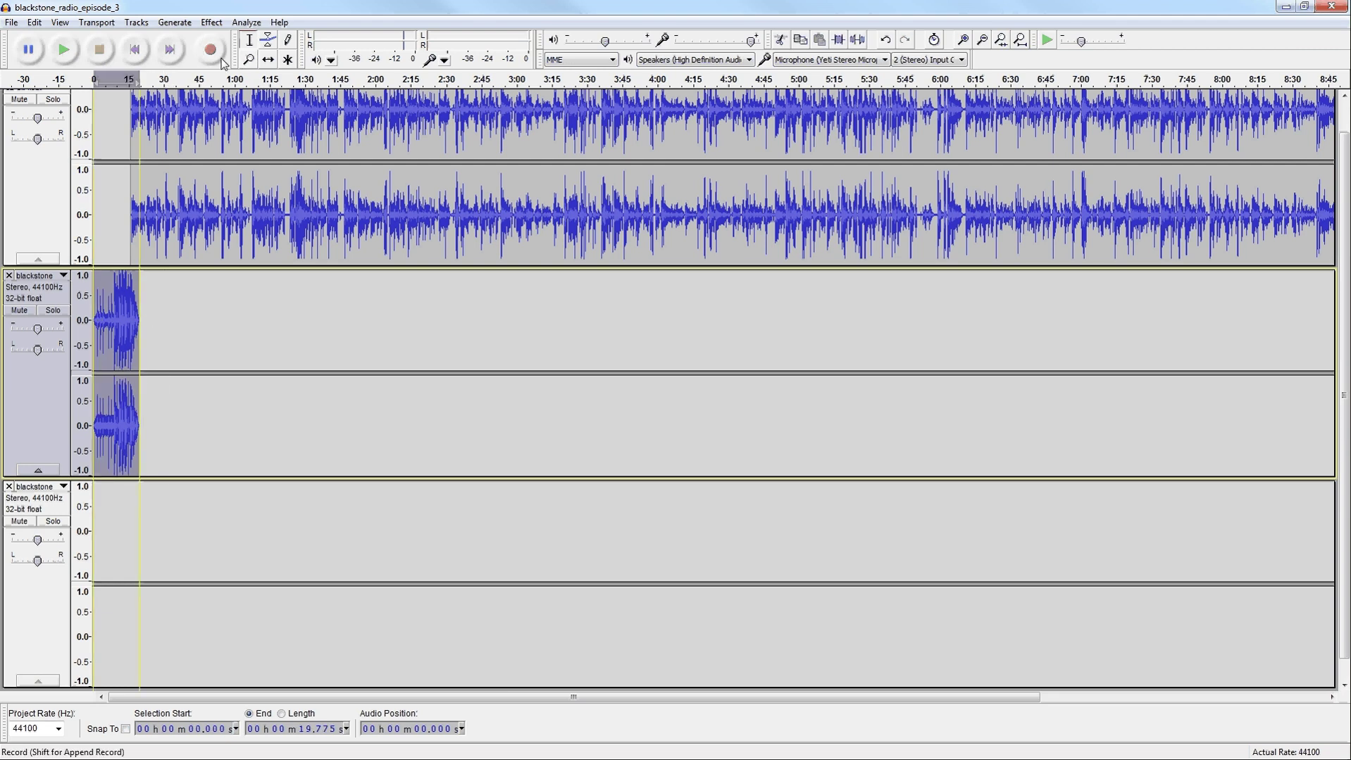
click(211, 22)
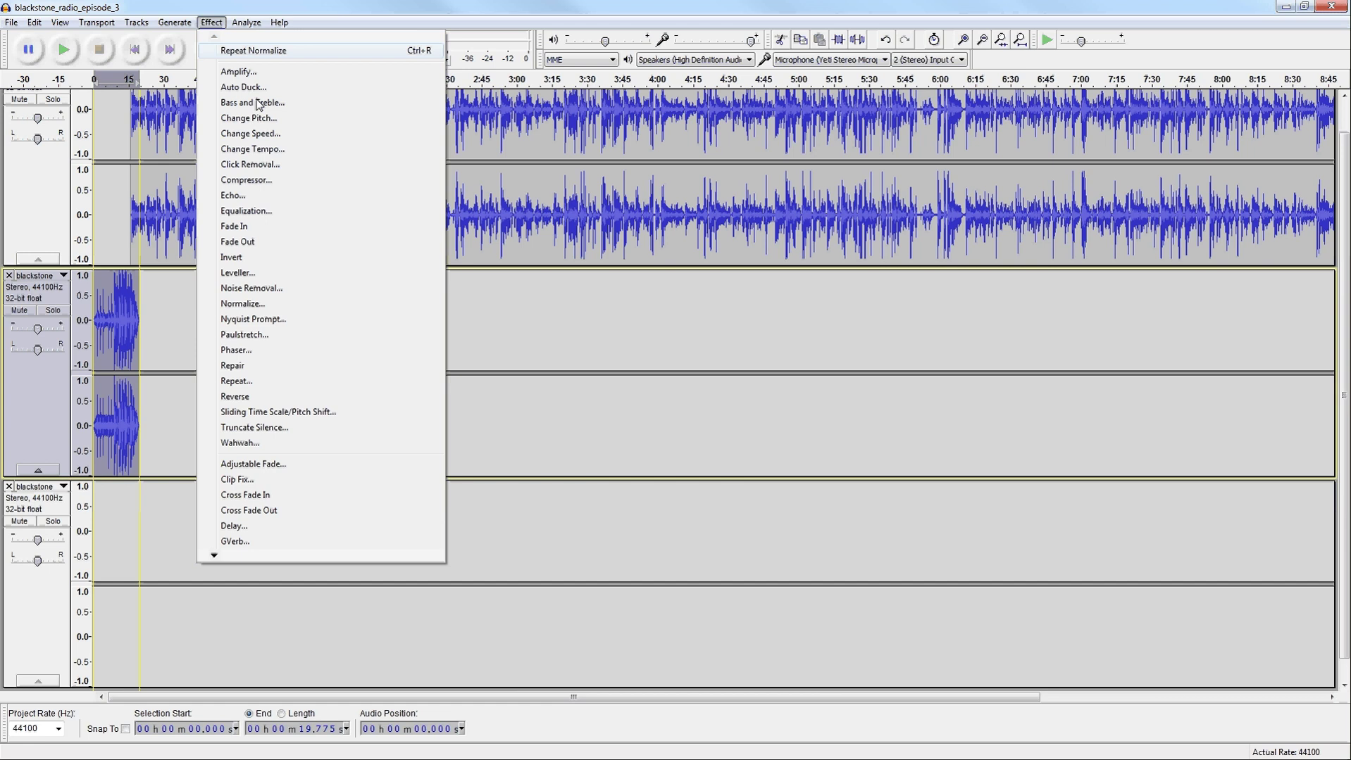
click(269, 245)
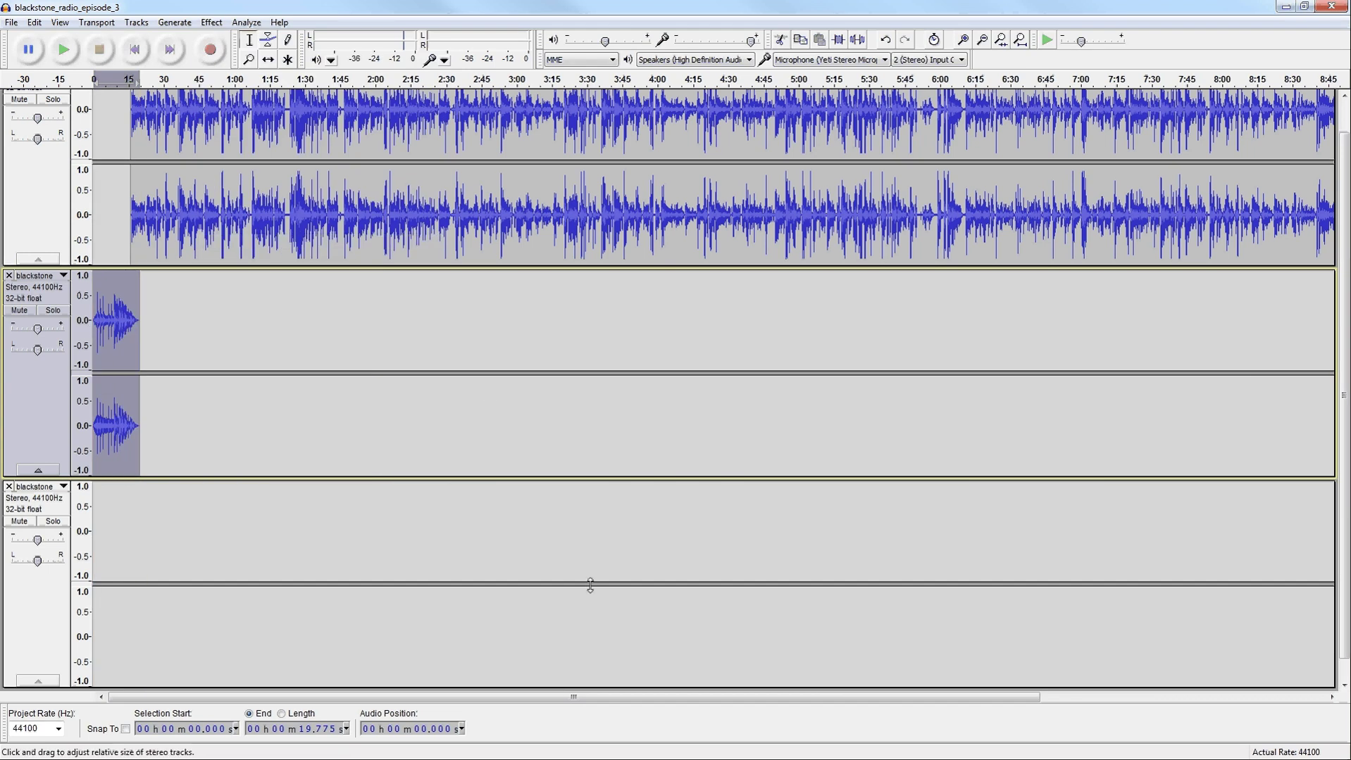
- Select the whole clip on the third track, from 8:58.000 to 9:17.774, and apply a Fade In
drag(666, 704, 922, 707)
drag(1034, 552, 1080, 551)
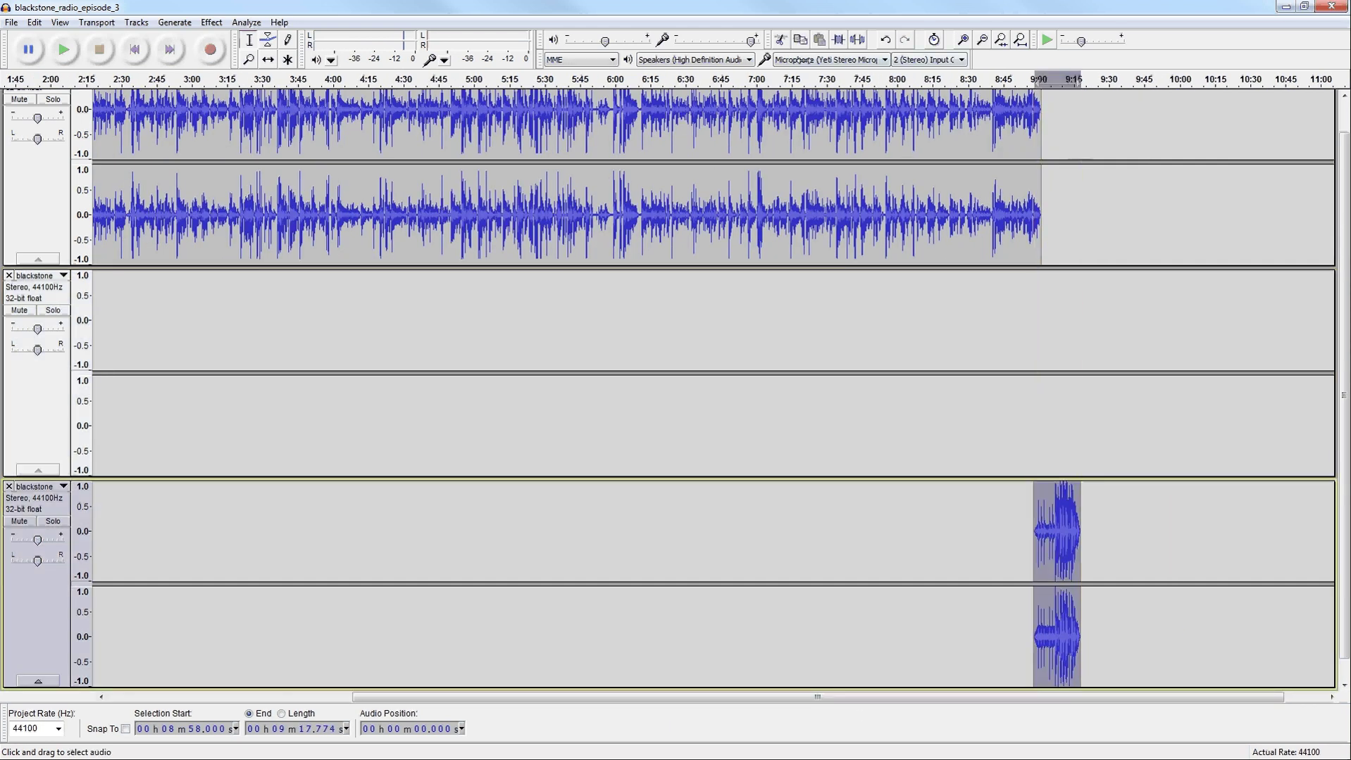
click(211, 24)
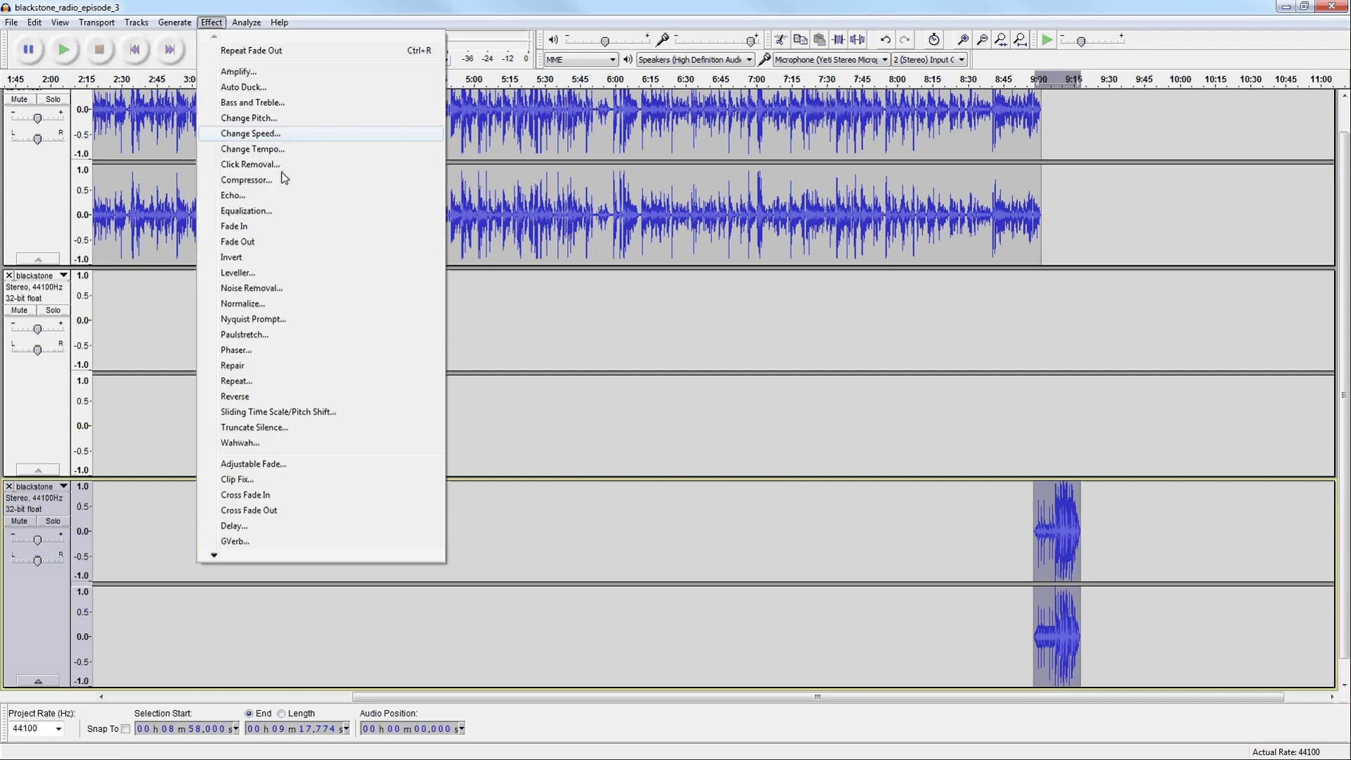
click(296, 231)
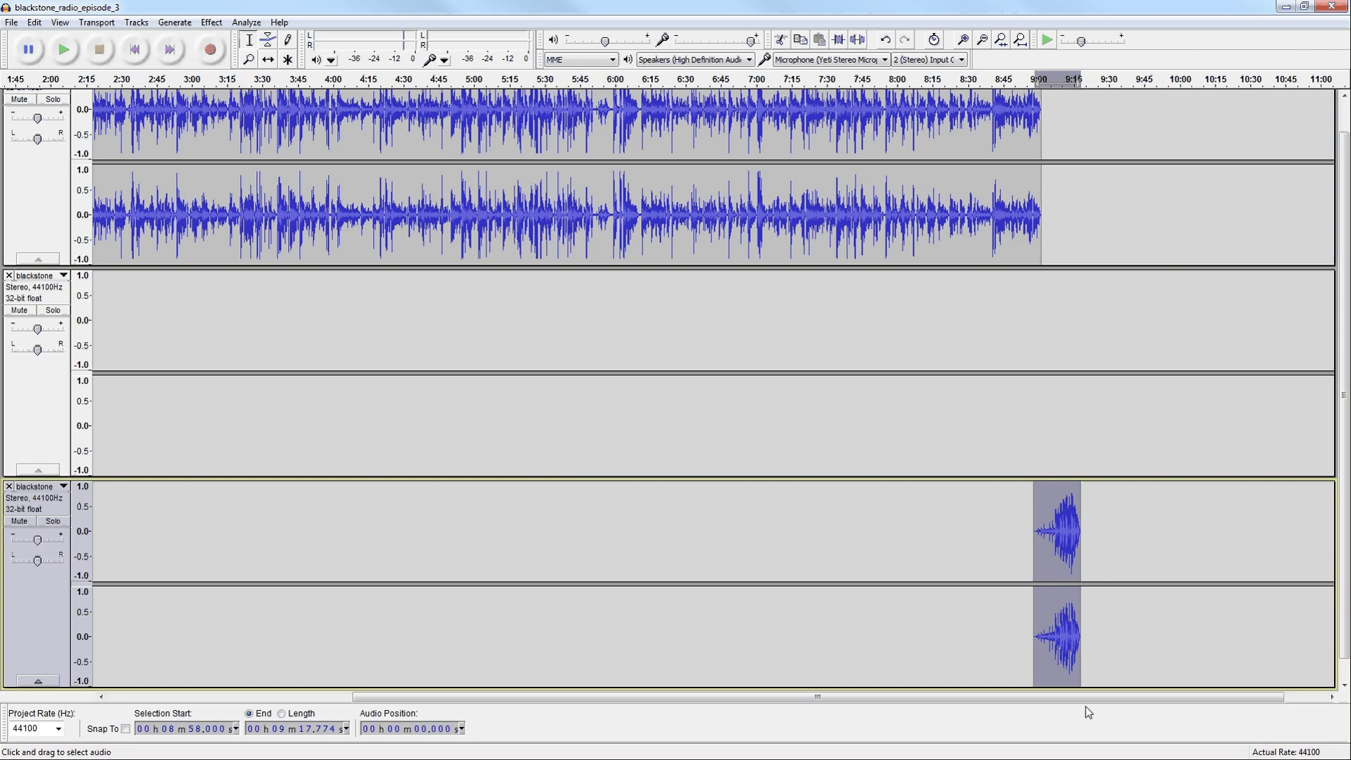
- Select all three tracks together, using the episode track's time range from 16.439 s to 9:01.287
drag(1059, 698, 815, 699)
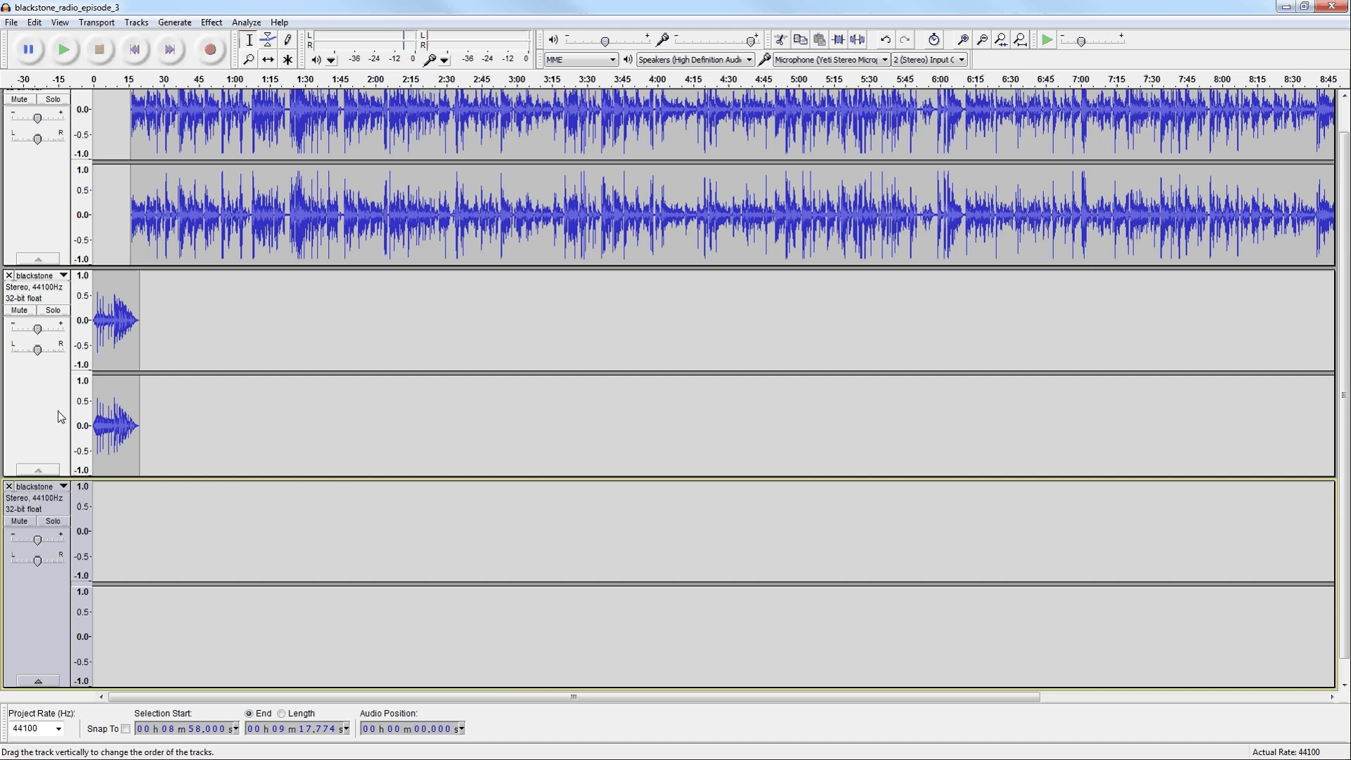
click(47, 236)
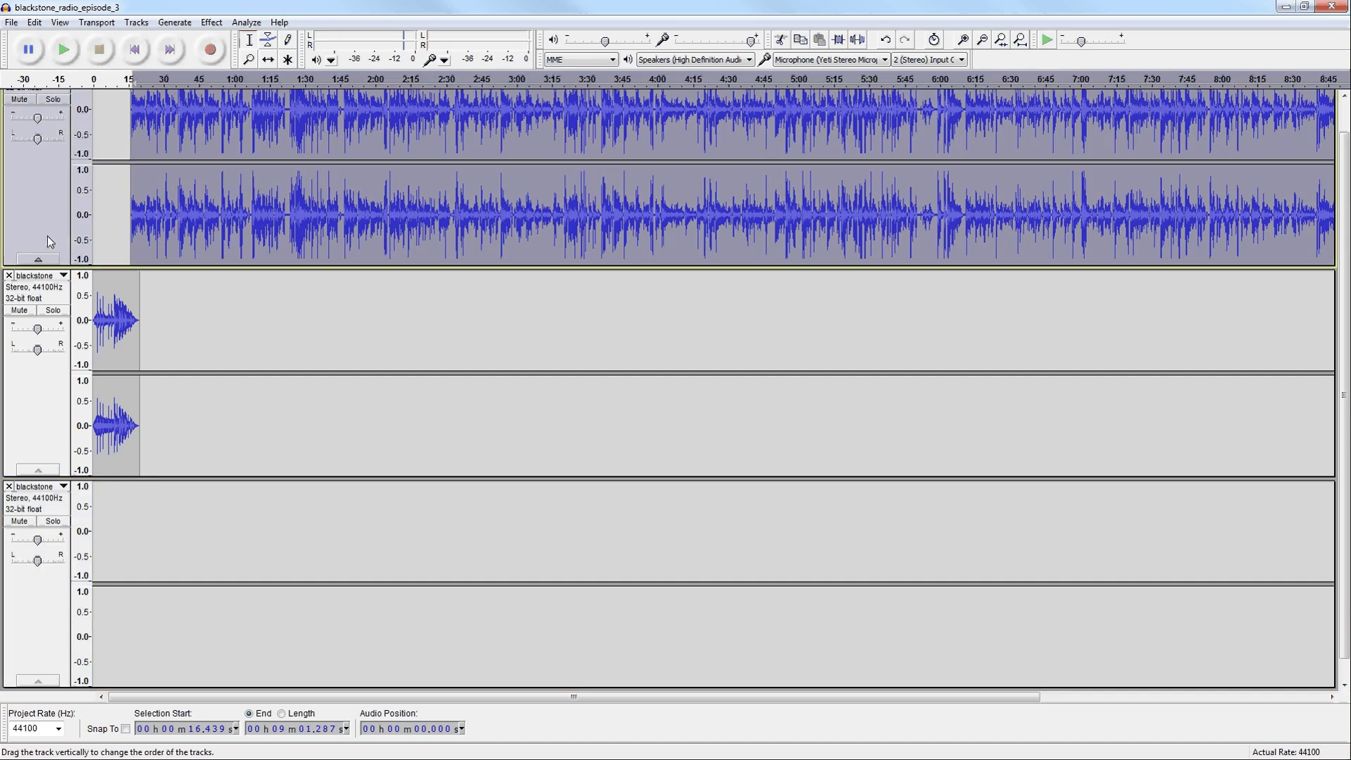
key(shift)
shift+click(52, 408)
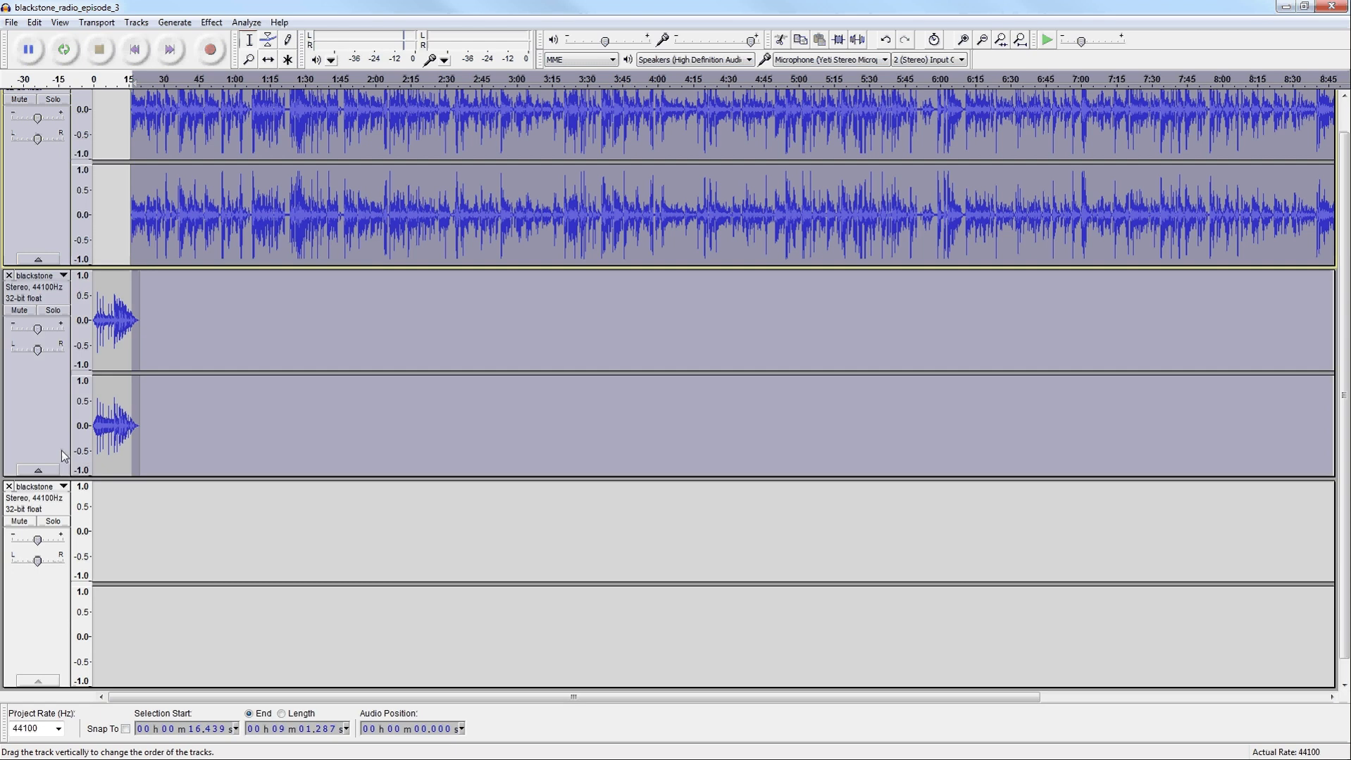
shift+click(68, 622)
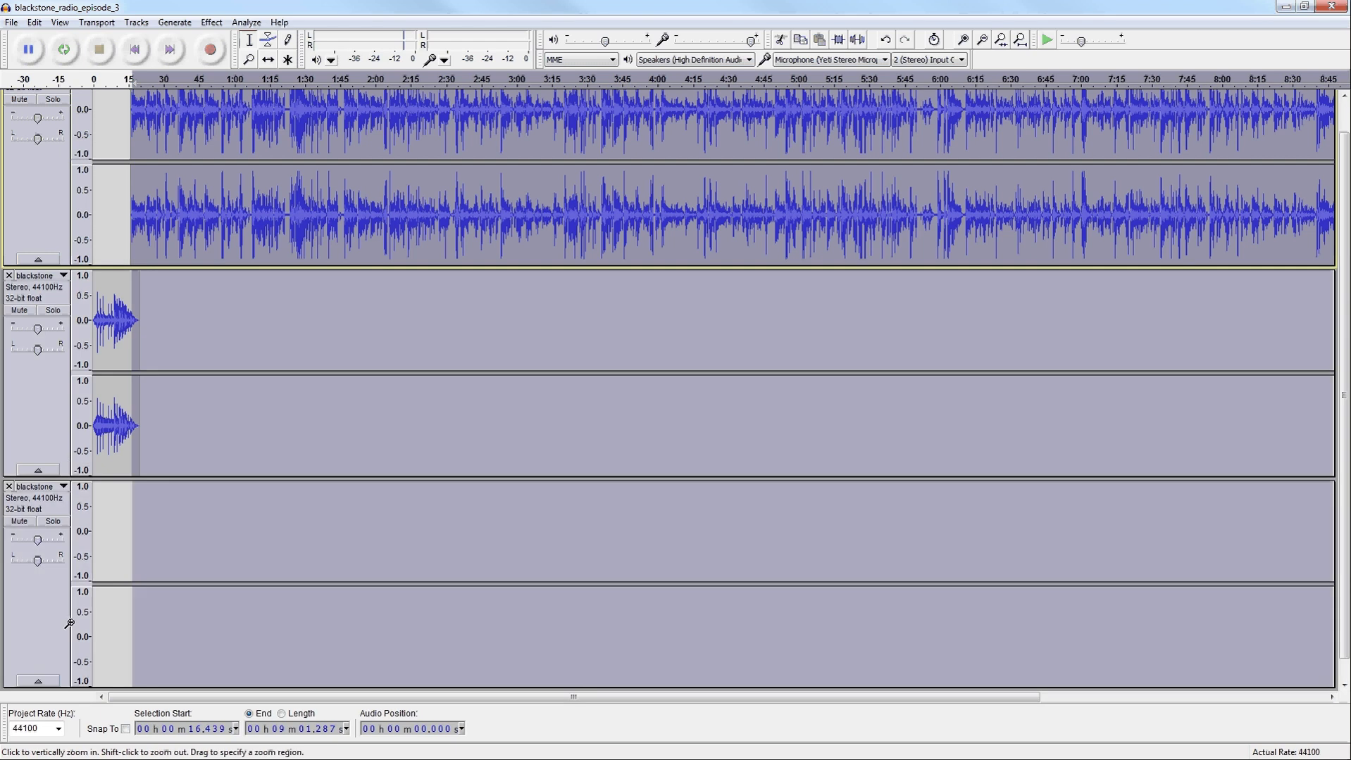
- Start exporting the project as an MP3 file named blackstone_radio_episode_3_FINAL in the podcast folder
click(13, 24)
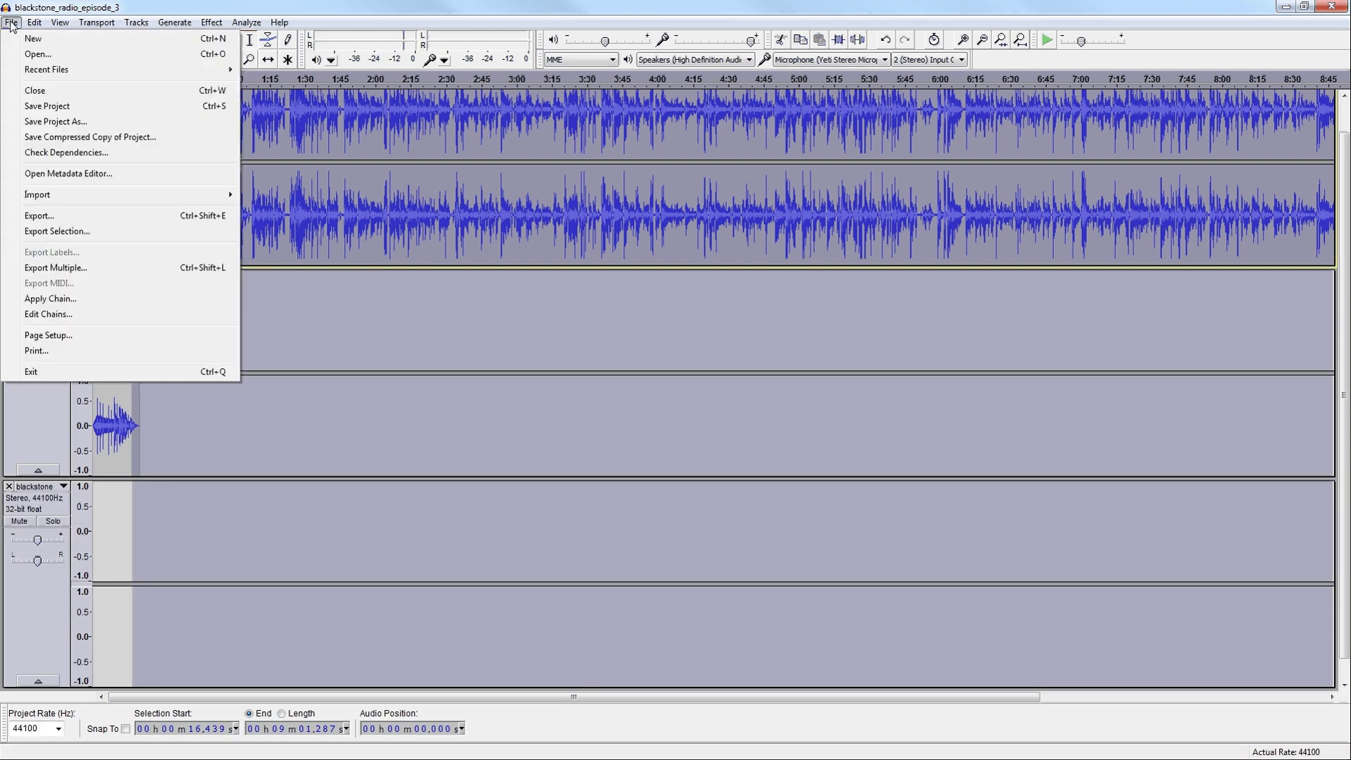
click(47, 219)
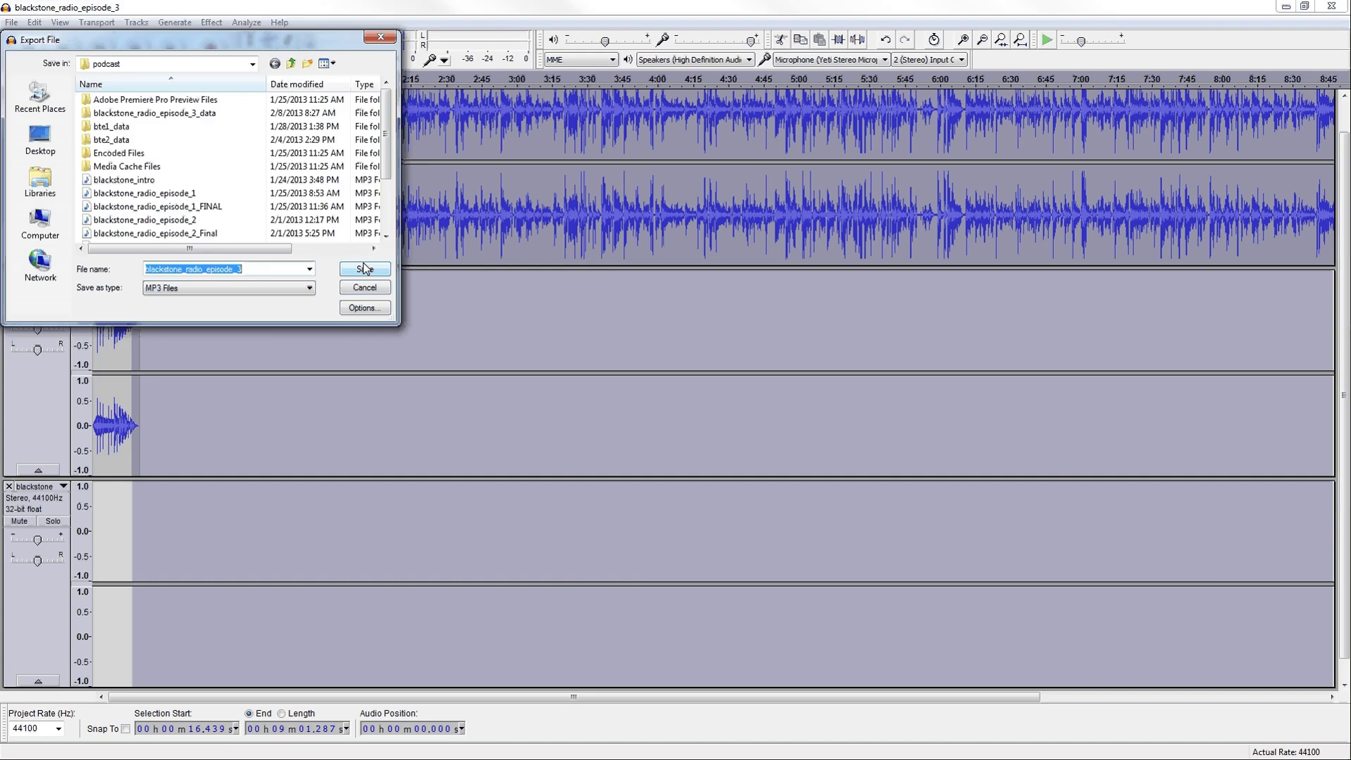
click(243, 271)
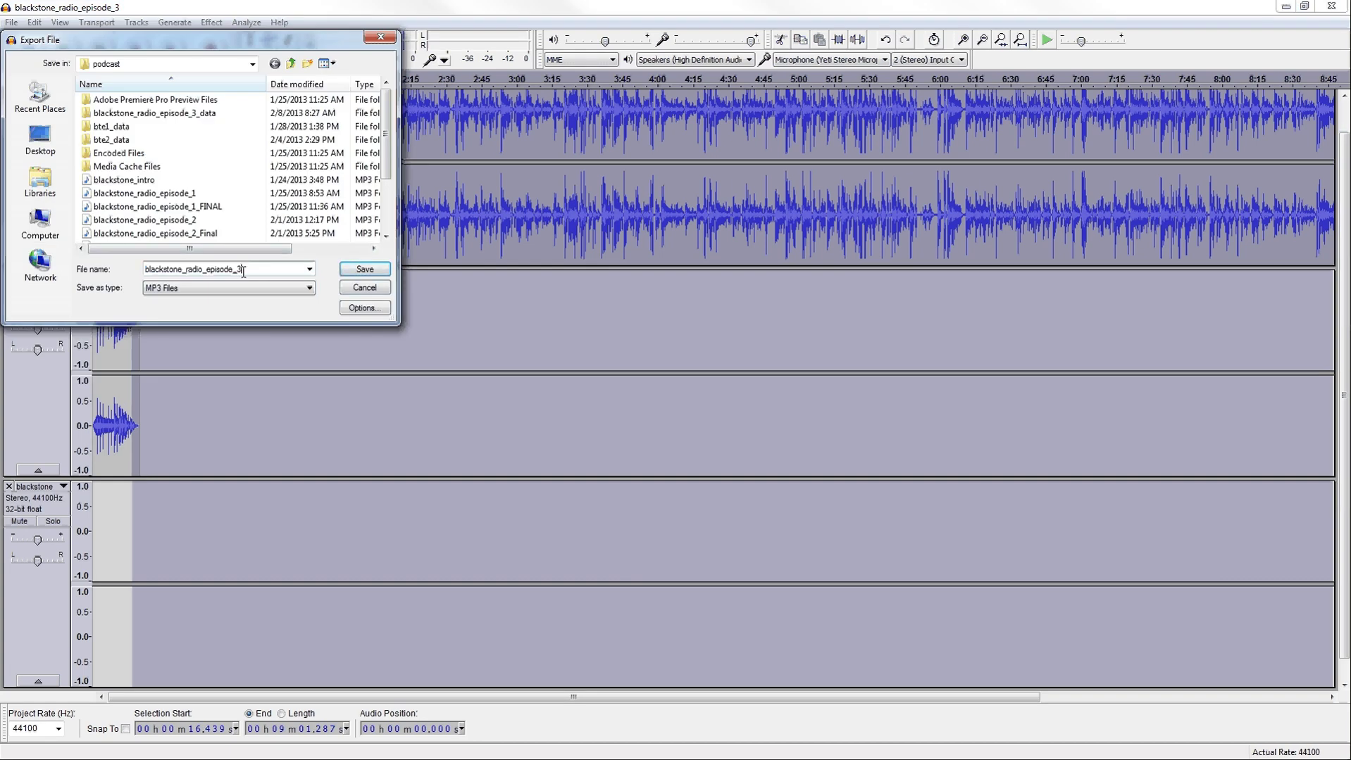
text(_FINAL)
- Set the MP3 quality to 192 kbps at a constant bit rate and save the export file
click(364, 308)
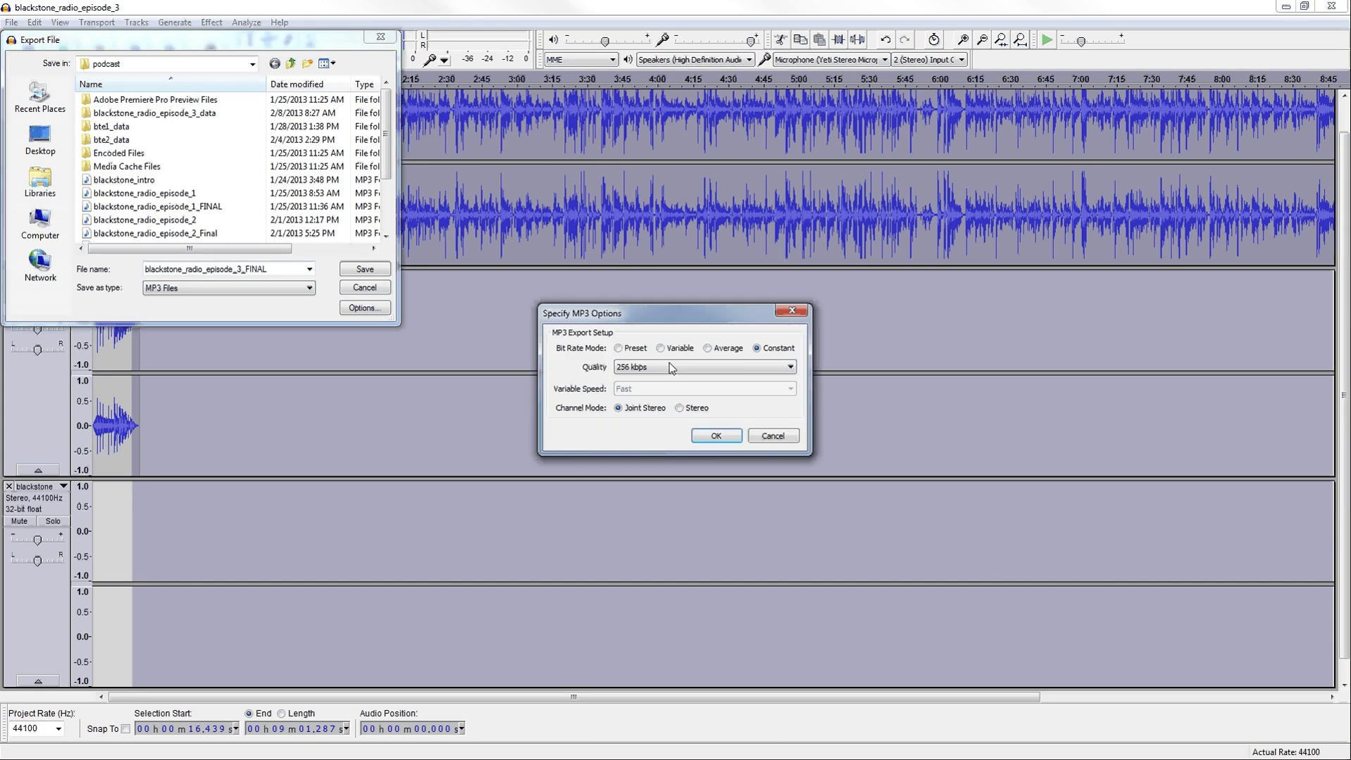
click(671, 367)
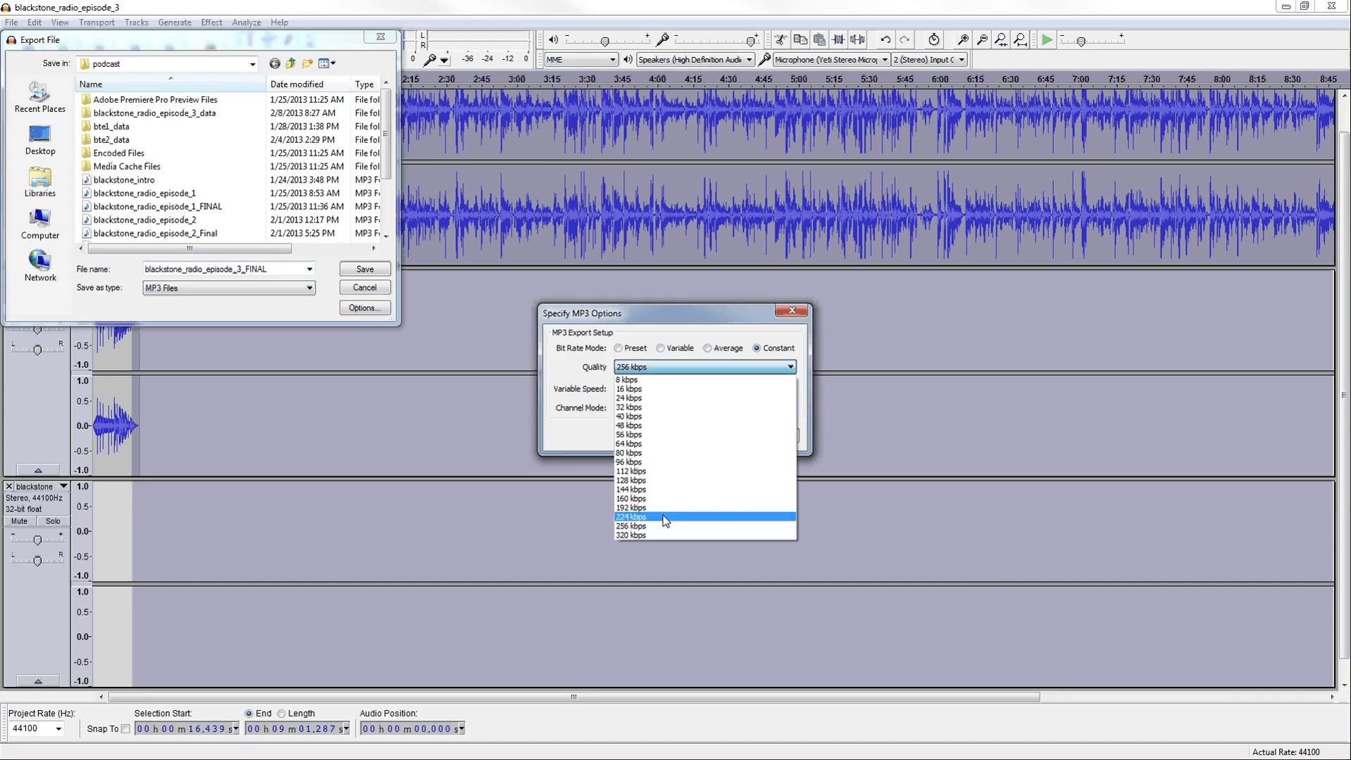
click(663, 480)
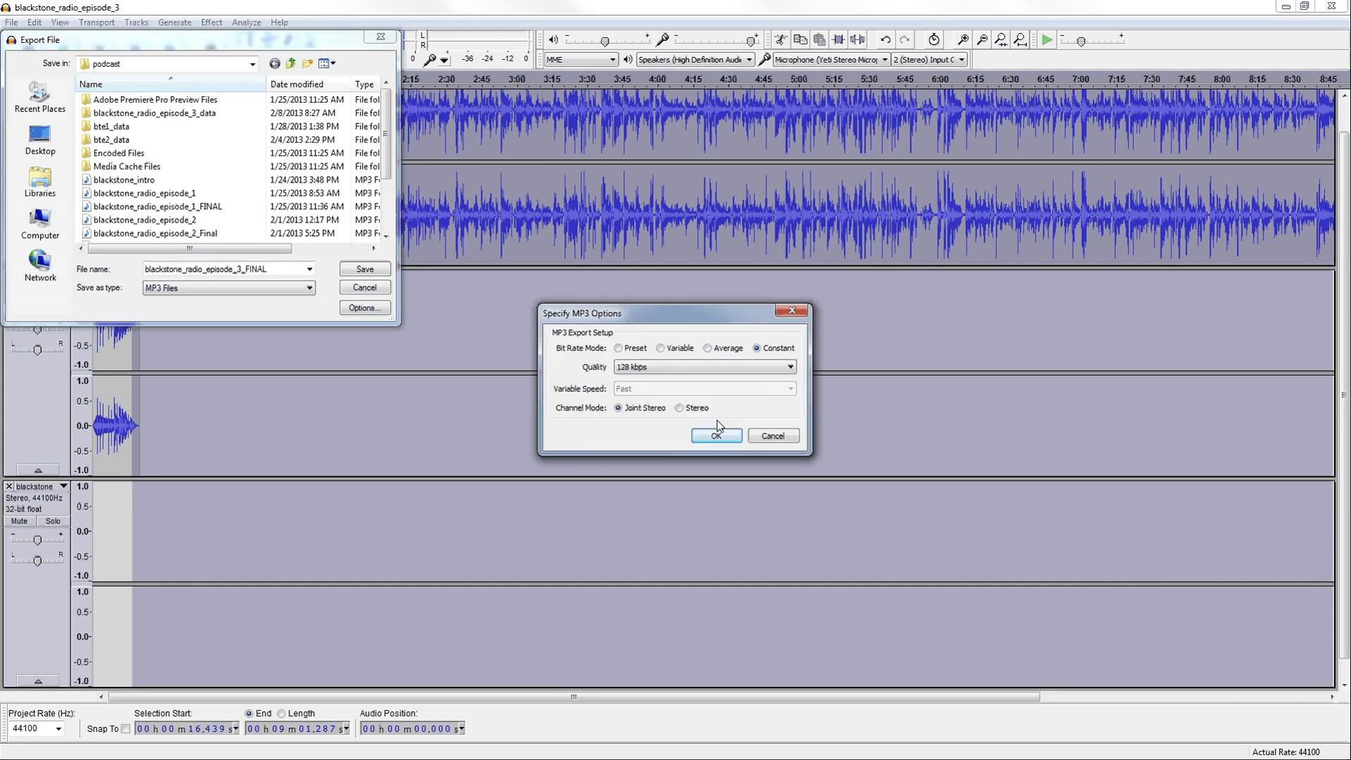
click(658, 366)
click(655, 508)
click(715, 437)
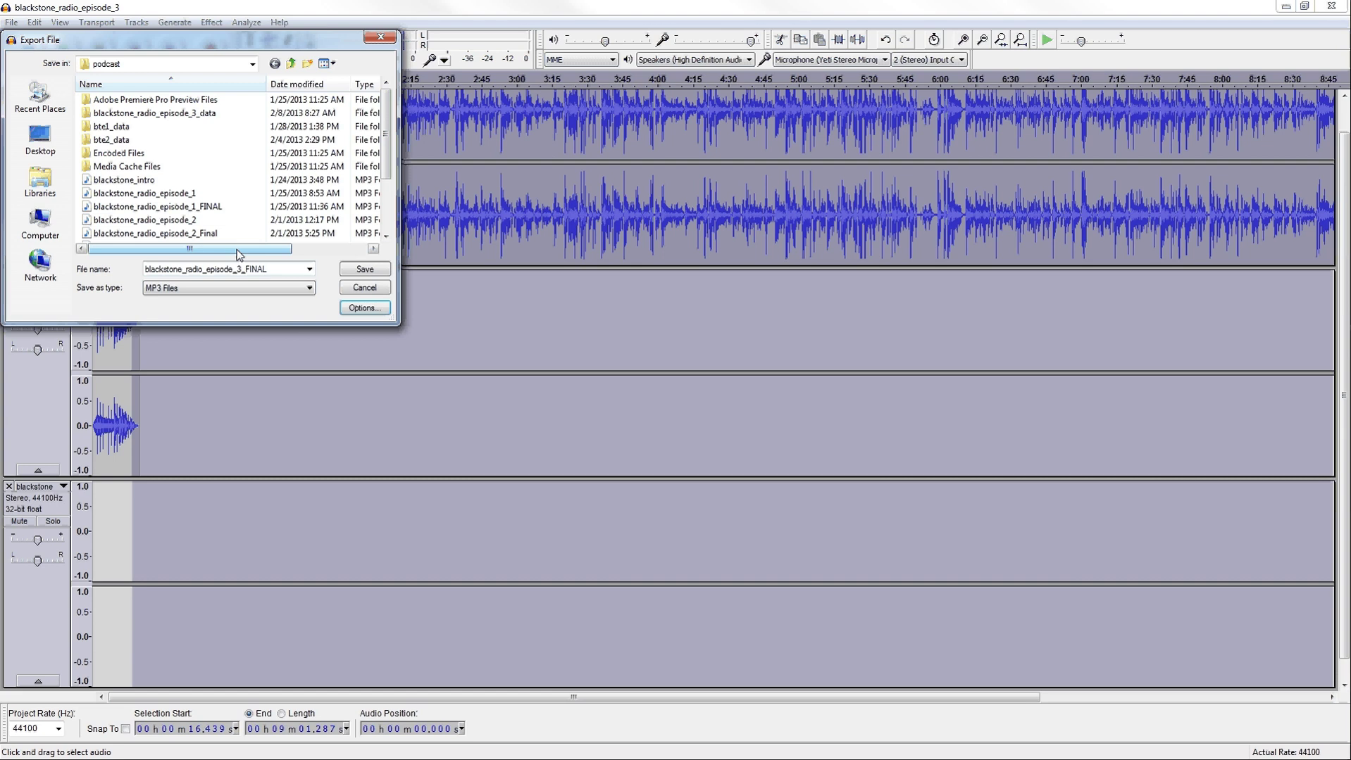
click(359, 271)
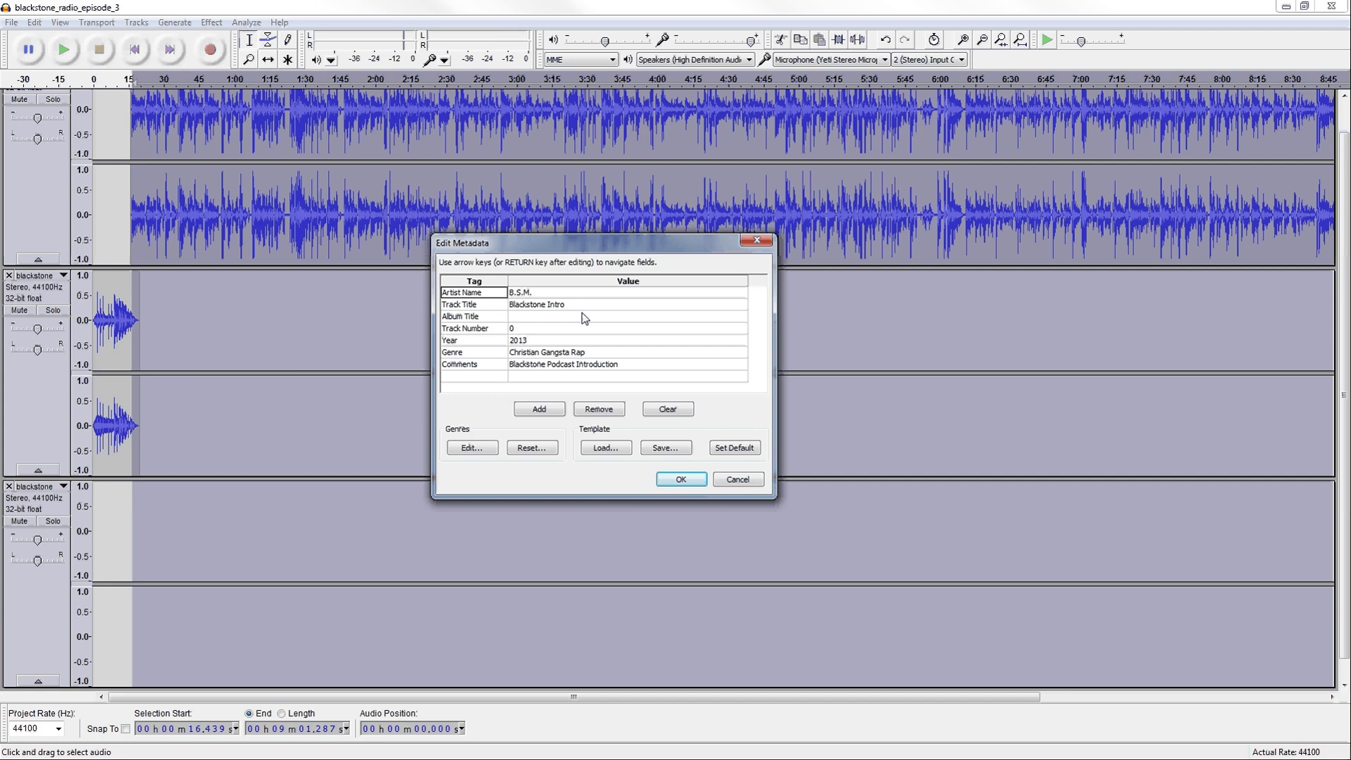
- Replace the track title in the export metadata with "How To Record a Podcast"
click(603, 307)
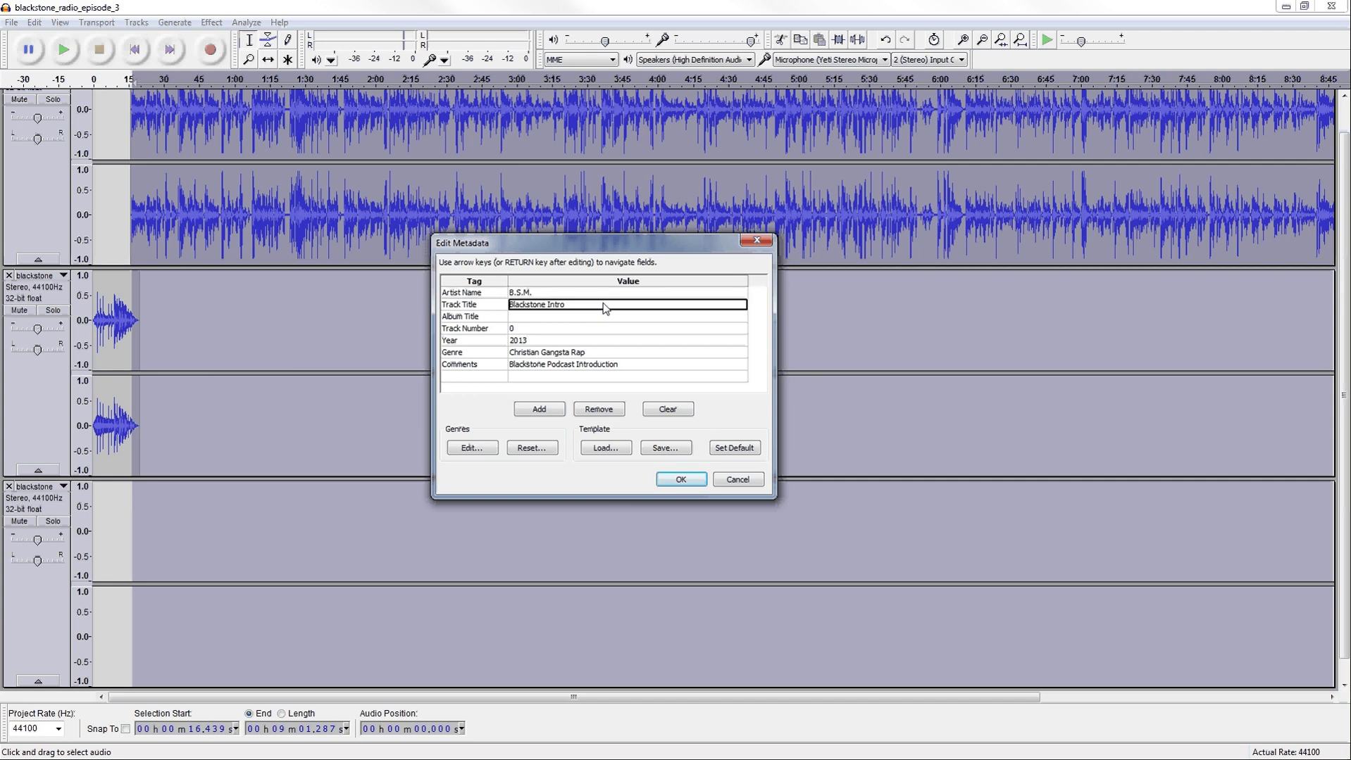
click(617, 304)
click(618, 304)
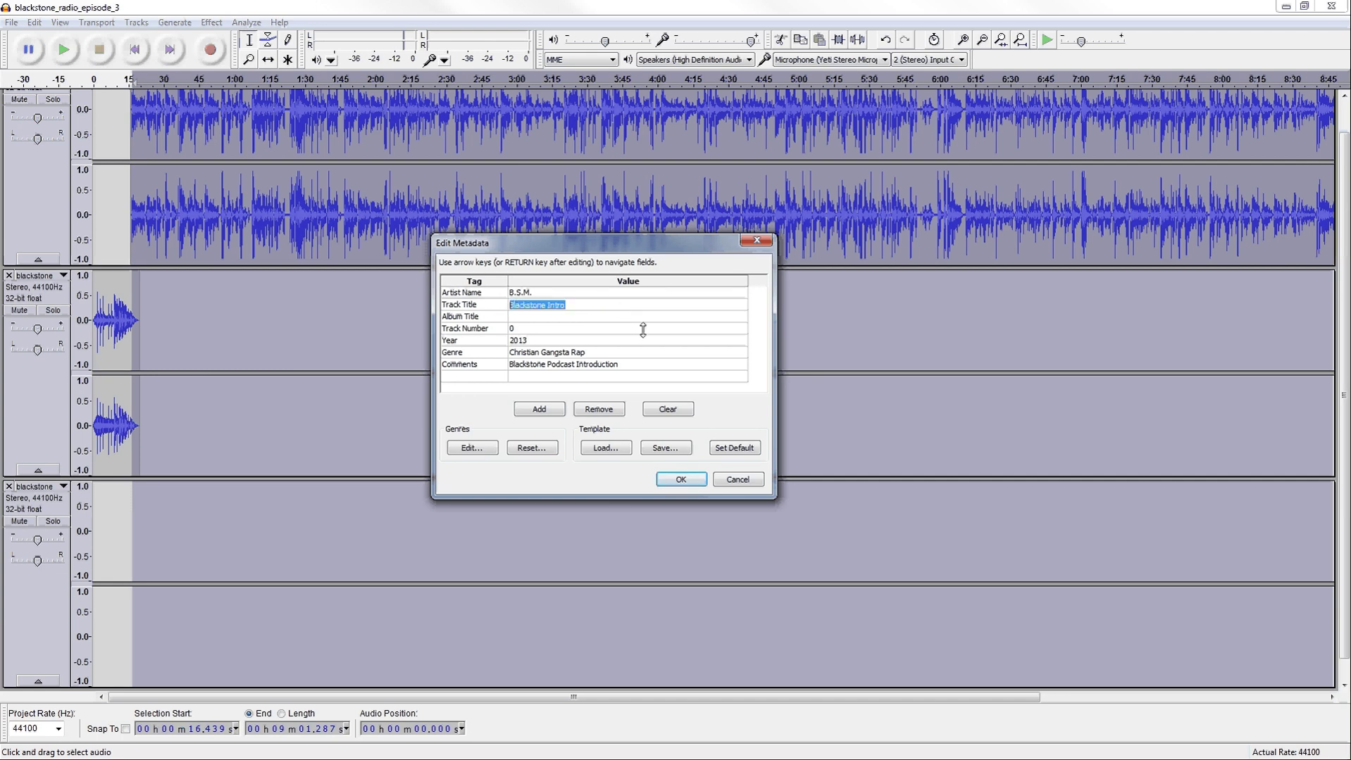
text(How to record a podcast)
key(ctrl+shift+Left)
key(ctrl+shift+Left)
key(ctrl+shift+Left)
key(ctrl+shift+Left)
text(To Record a Podcast)
- Enter "Blackstone Radio" as the album title and set the track number to 3
click(668, 321)
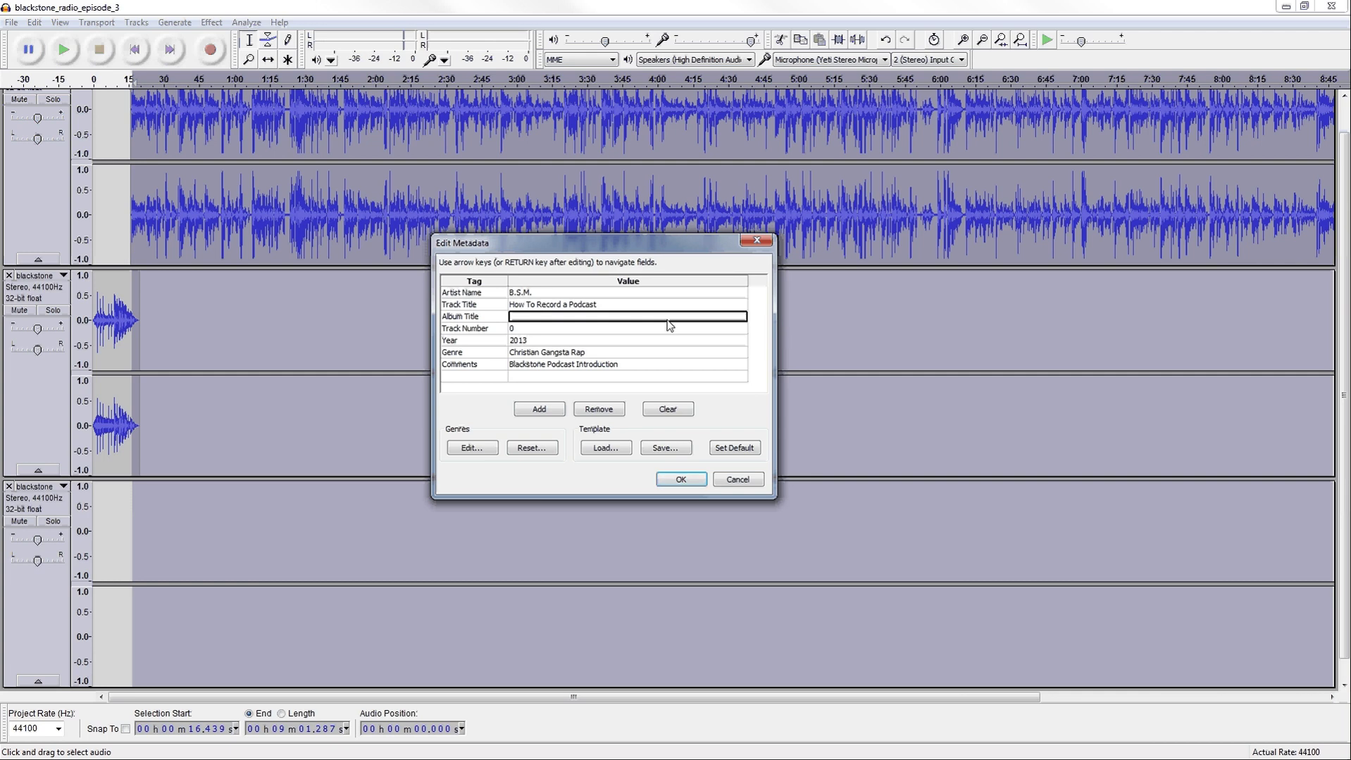
text(B)
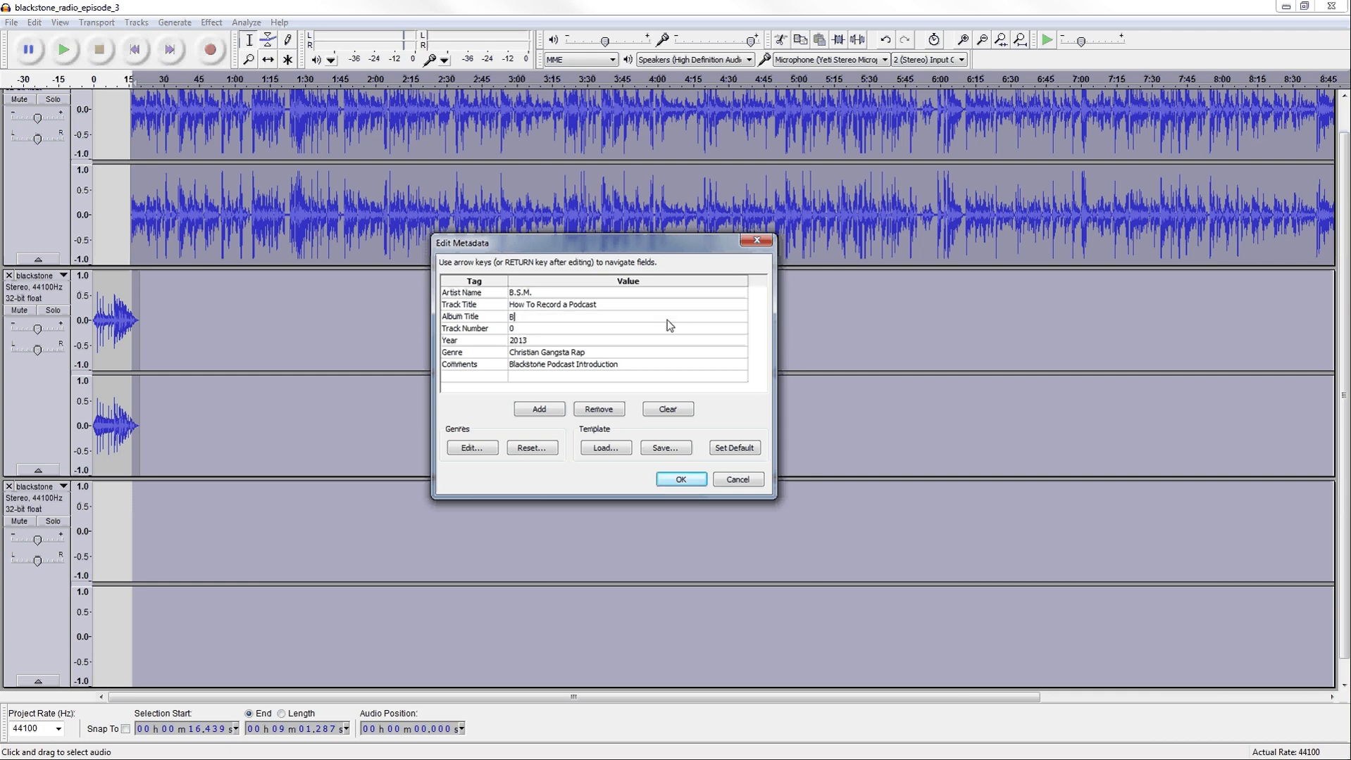
text(lackstone Radio)
click(531, 329)
text(3)
- Replace the comments with the two speakers' first names followed by "explain how to start a podcast." and accept the metadata to export
click(525, 371)
click(620, 364)
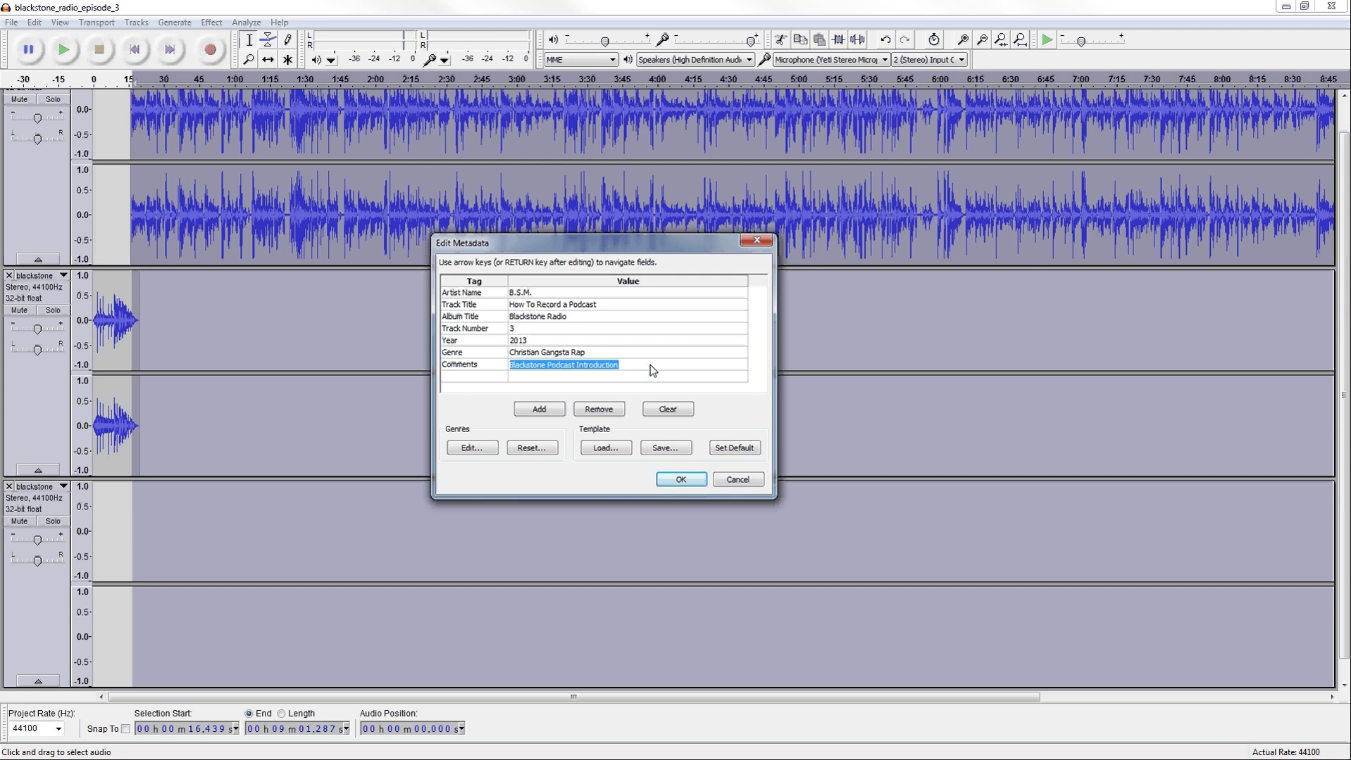
text(Mark and Steven )
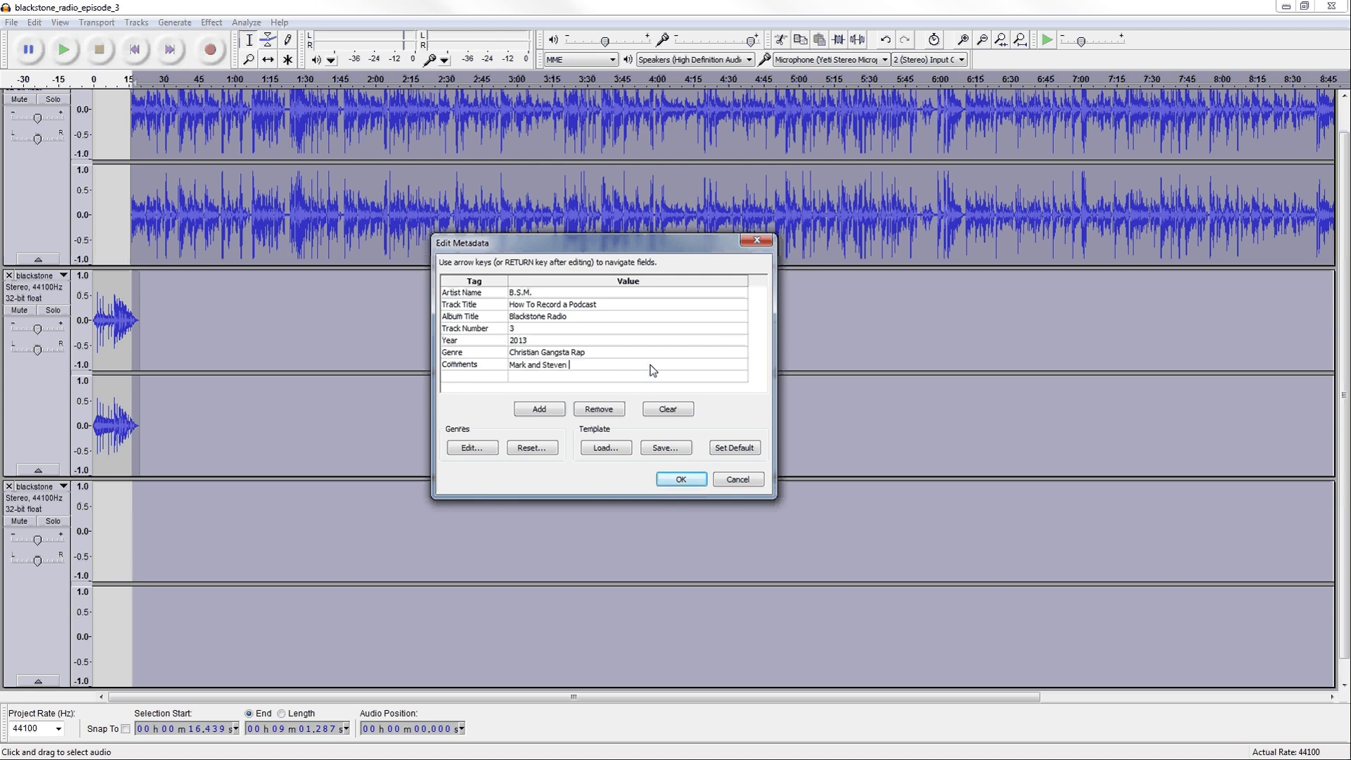
text(explain how to start a podcast.)
click(680, 479)
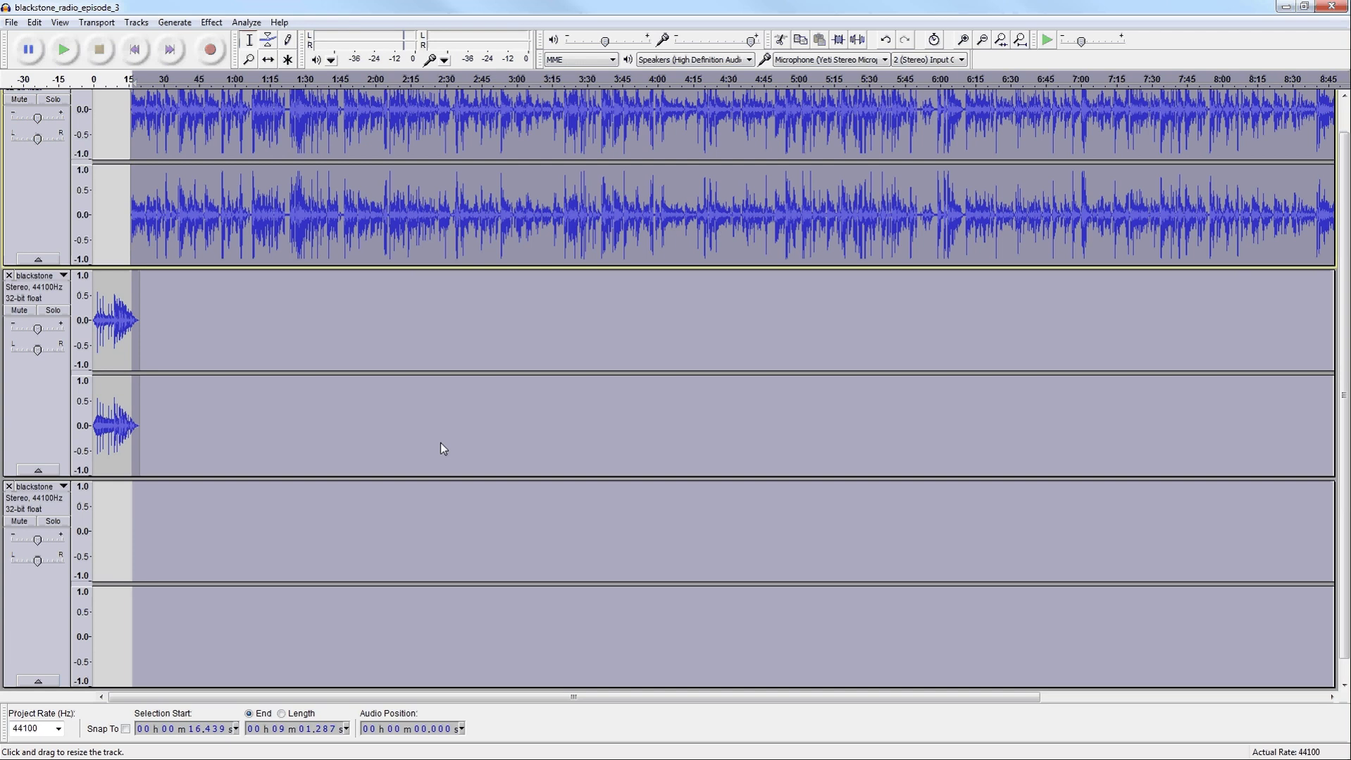